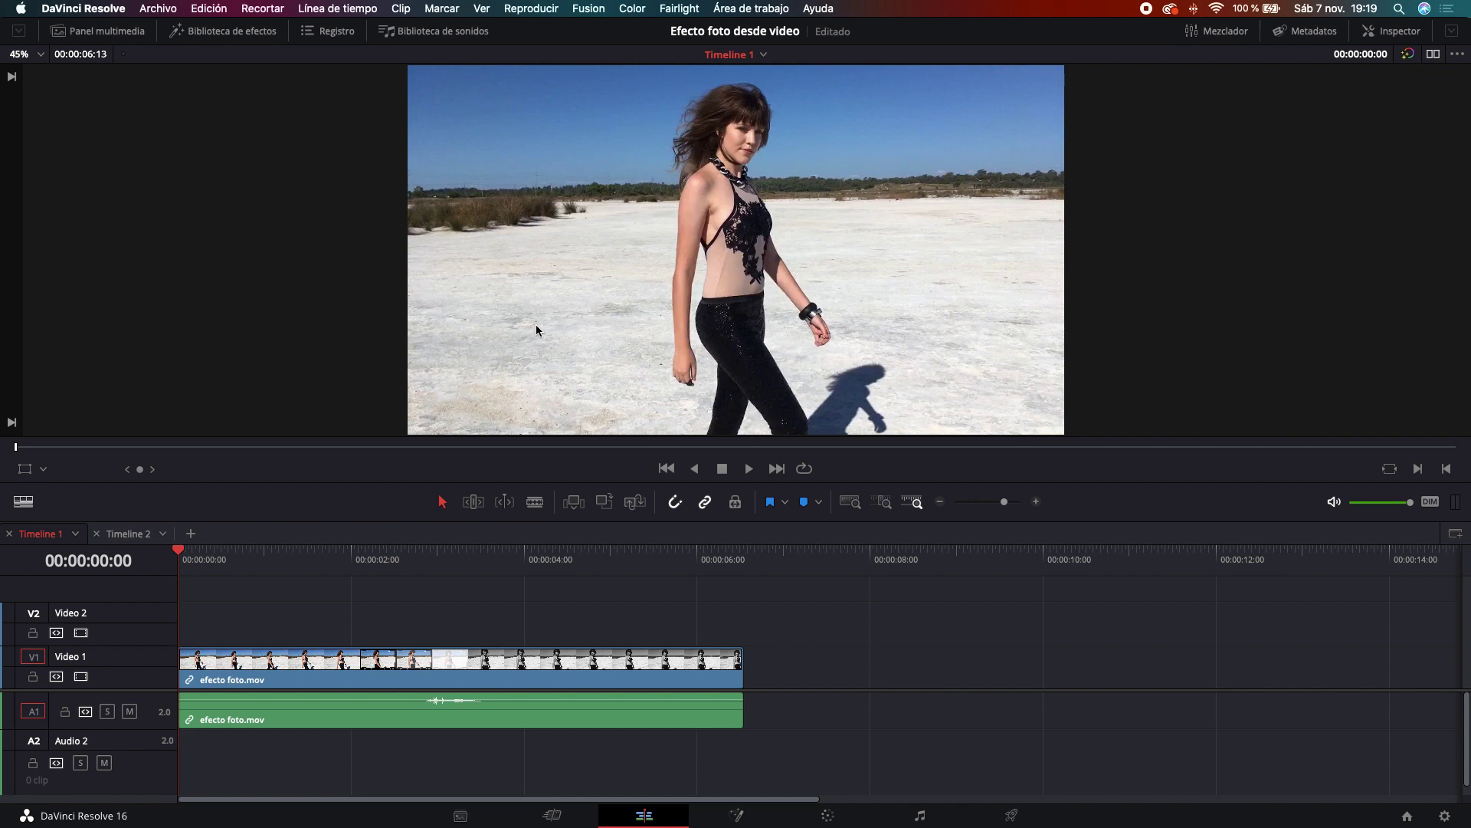
Step: Play and scrub through the finished viewfinder and black-and-white effect, then show the media pool
key("space")
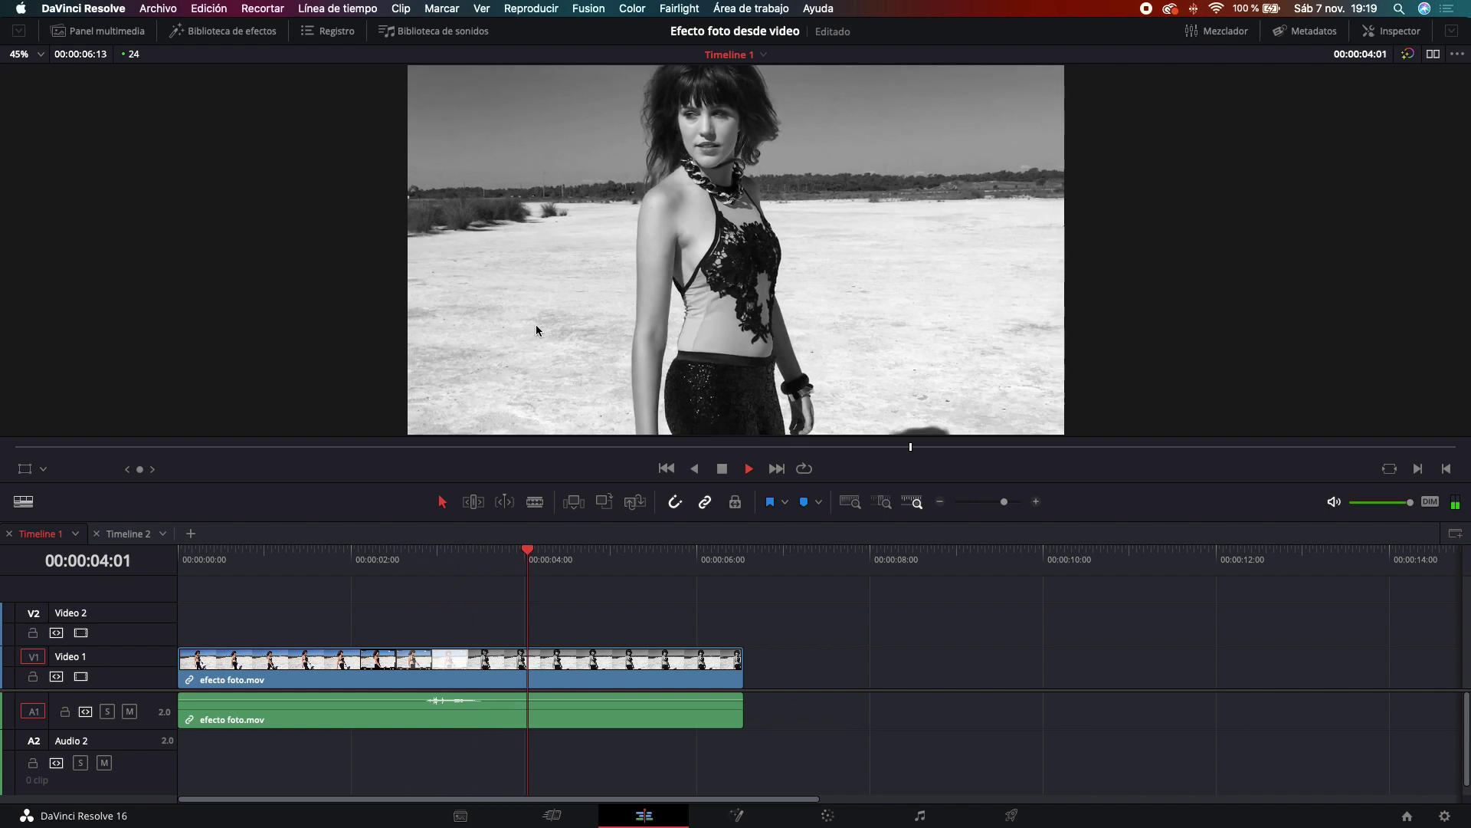
key("space")
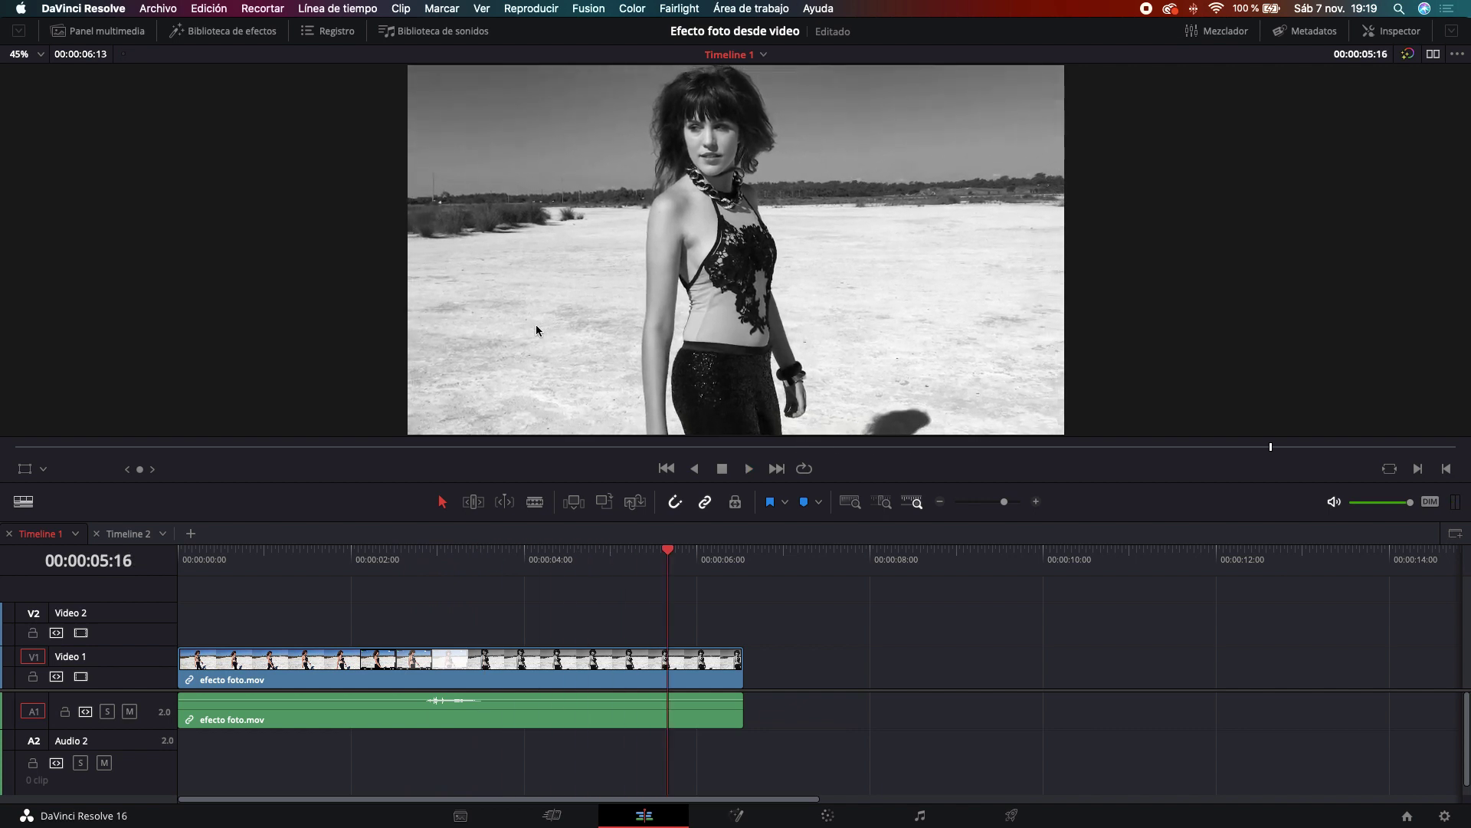
left_click_drag(629, 582, 384, 584)
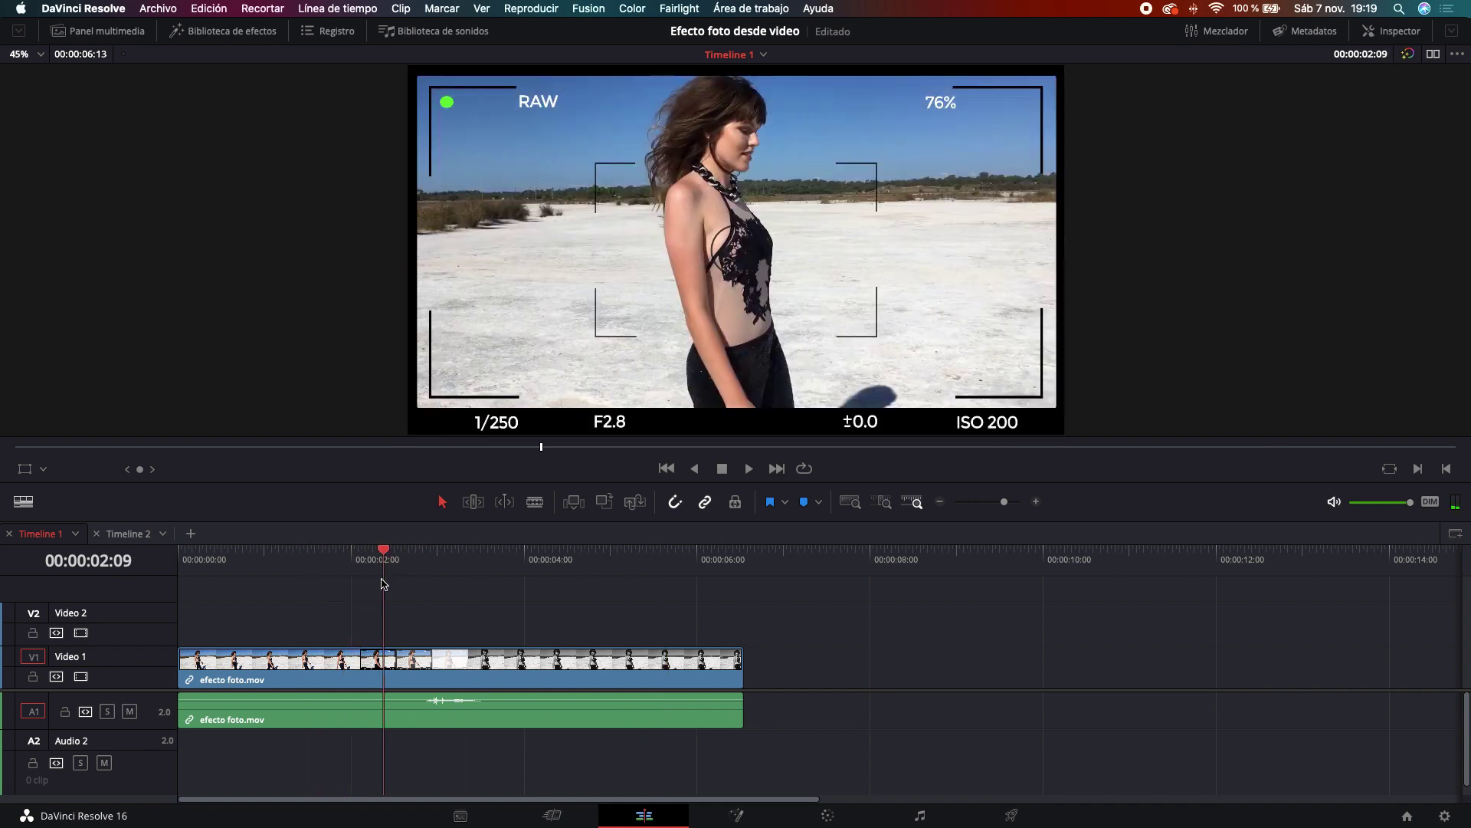
left_click_drag(384, 584, 493, 587)
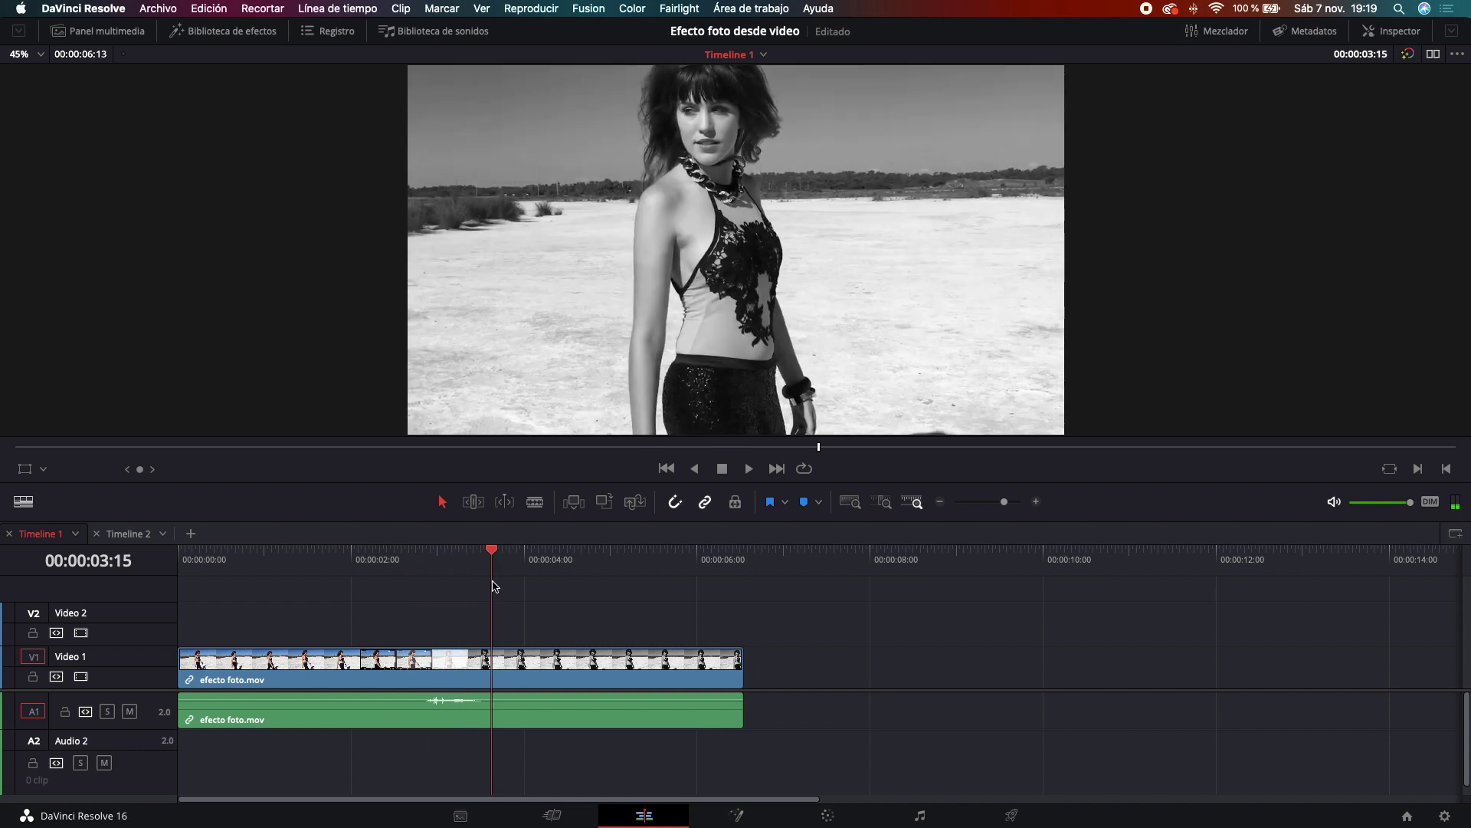
left_click_drag(494, 587, 667, 586)
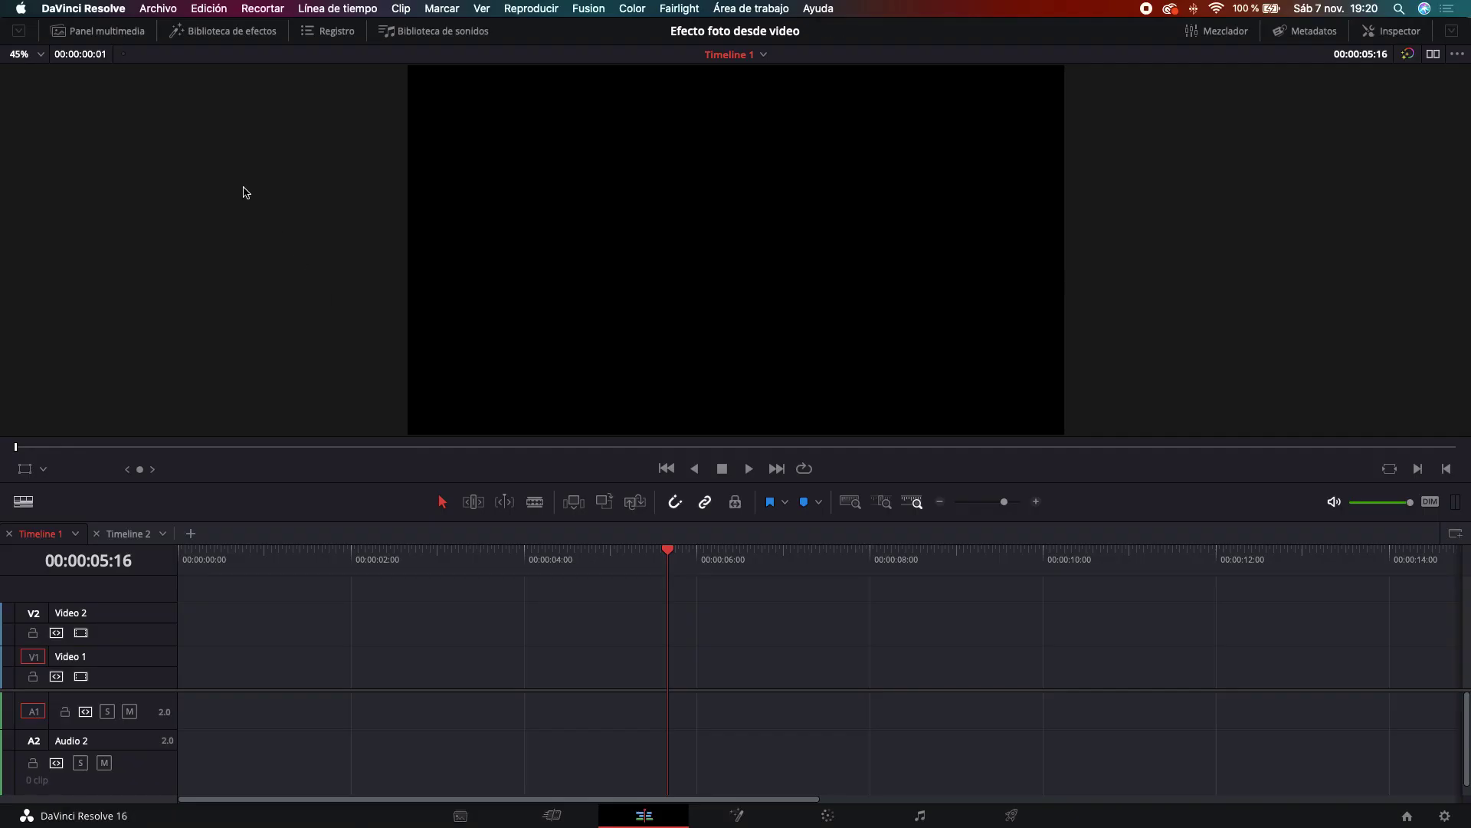
left_click(129, 42)
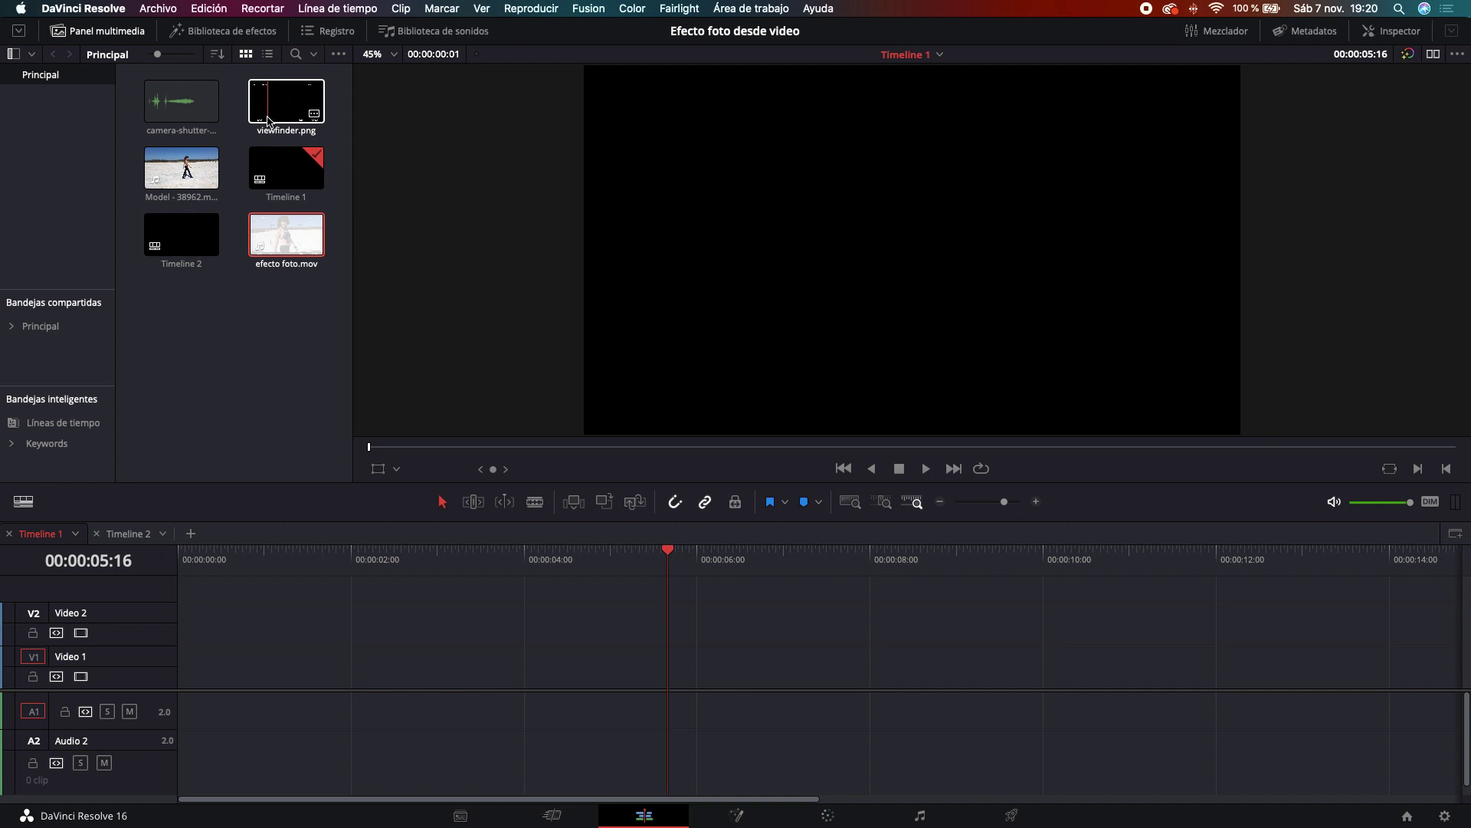
Step: Place the Model - 38962 clip on Video 1 and scrub to the photo moment
left_click_drag(182, 167, 210, 672)
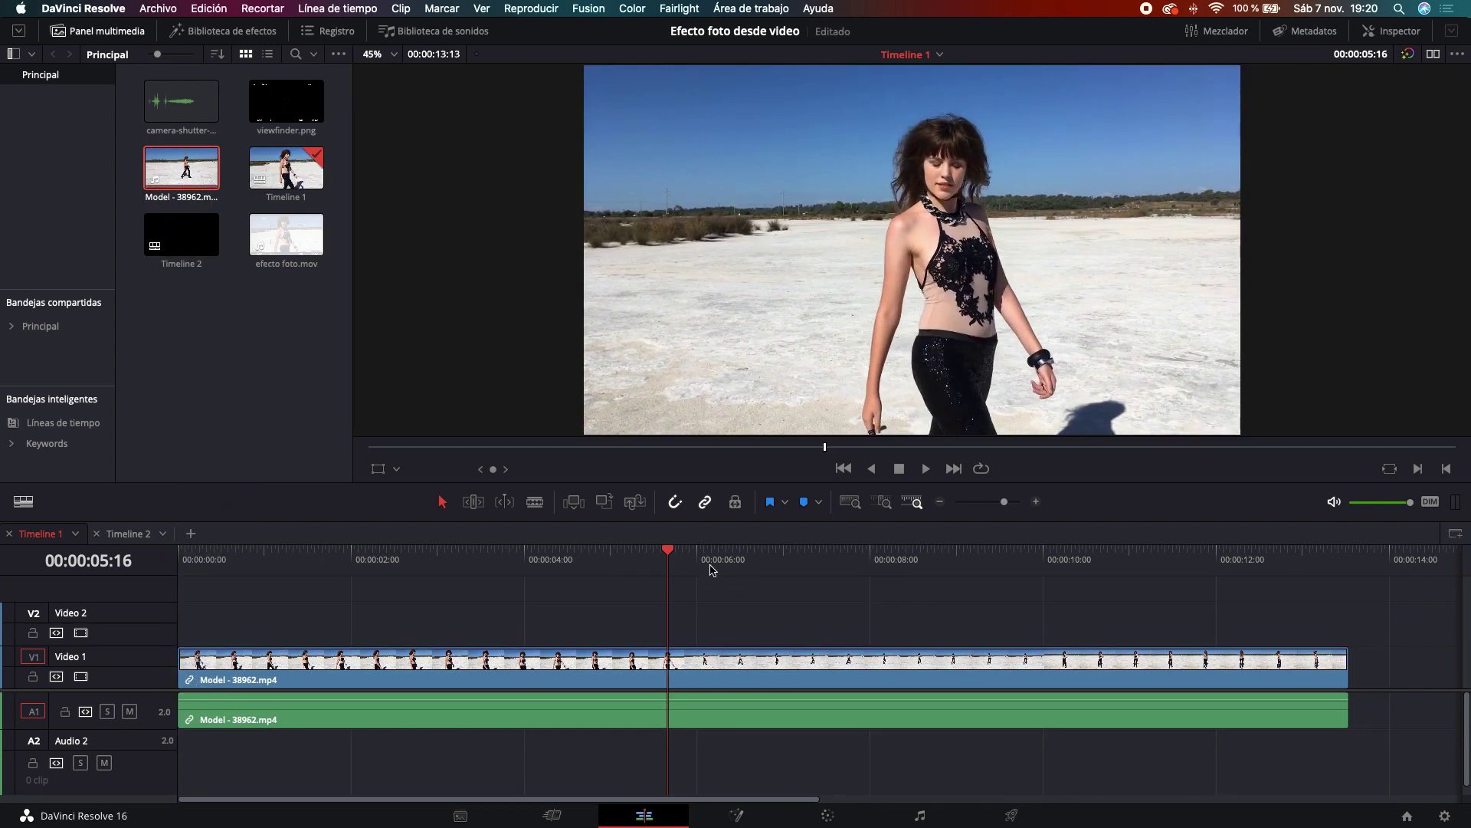
mouse_move(667, 559)
left_mouse_down()
mouse_move(535, 575)
mouse_move(799, 586)
mouse_move(614, 618)
mouse_move(240, 613)
mouse_move(445, 622)
left_mouse_up()
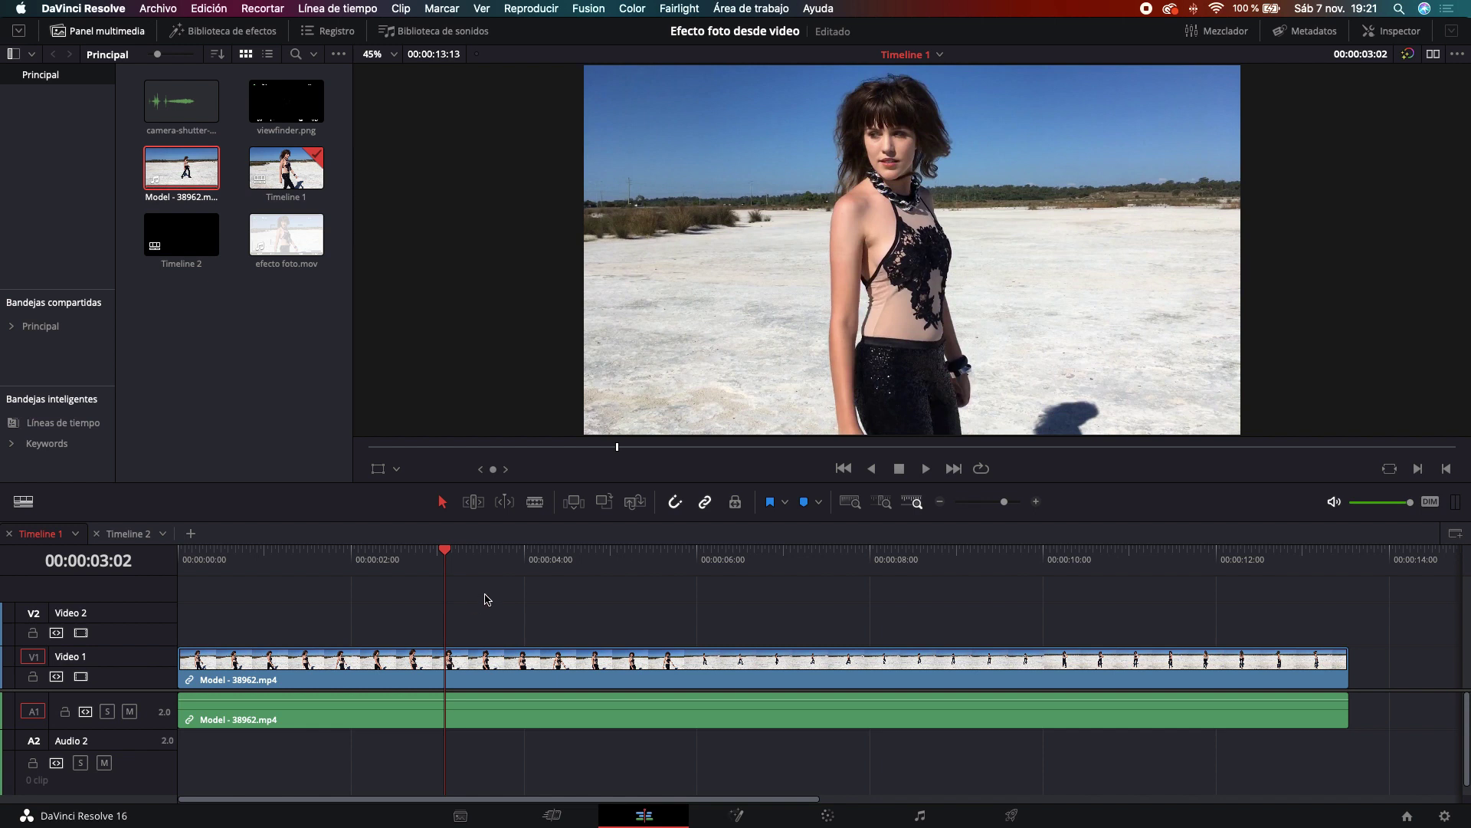
Step: Cut the model clip at about 3 seconds, delete the remainder, and step back one frame
left_click(536, 502)
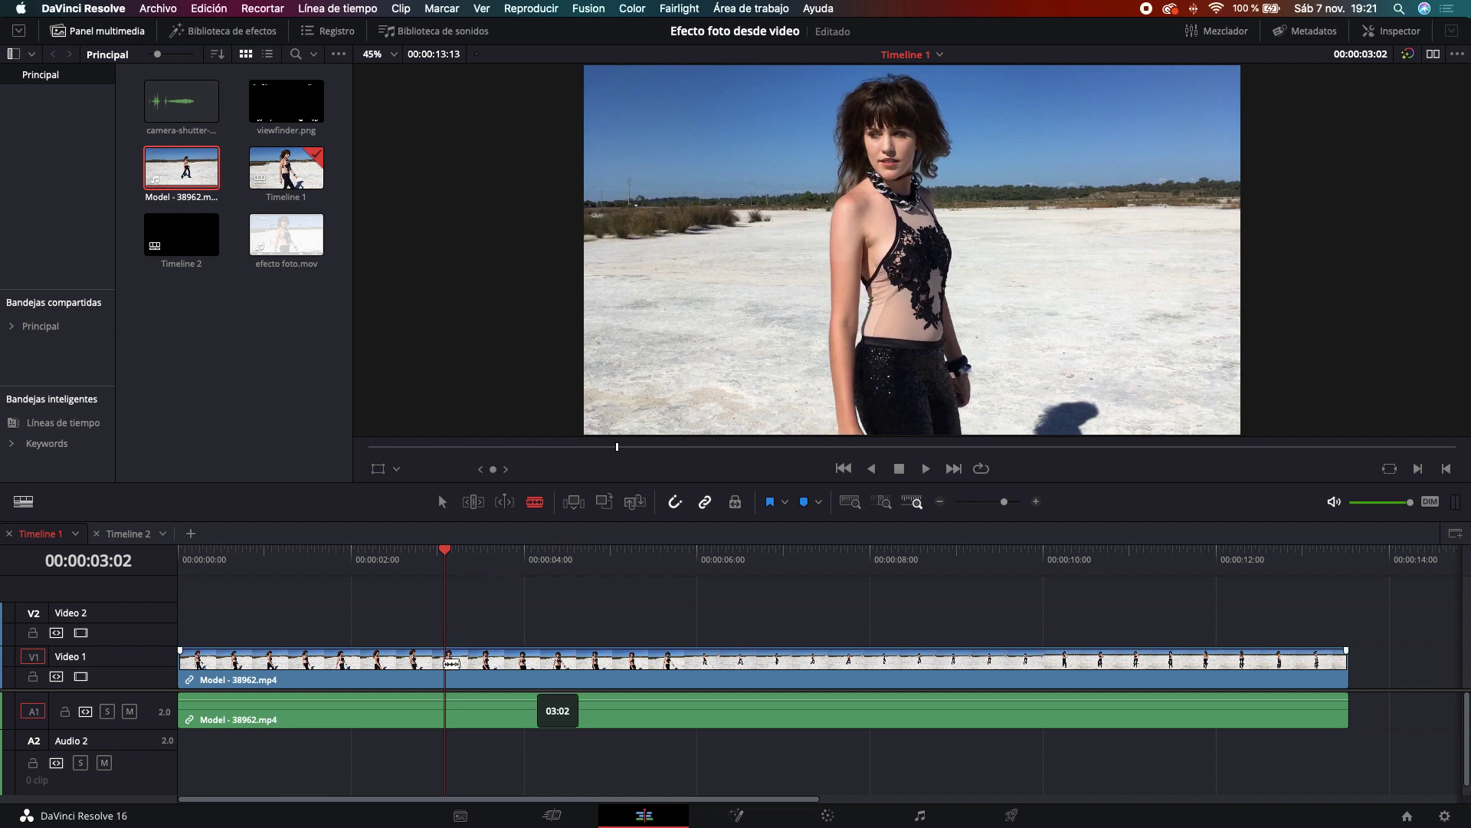
left_click(453, 669)
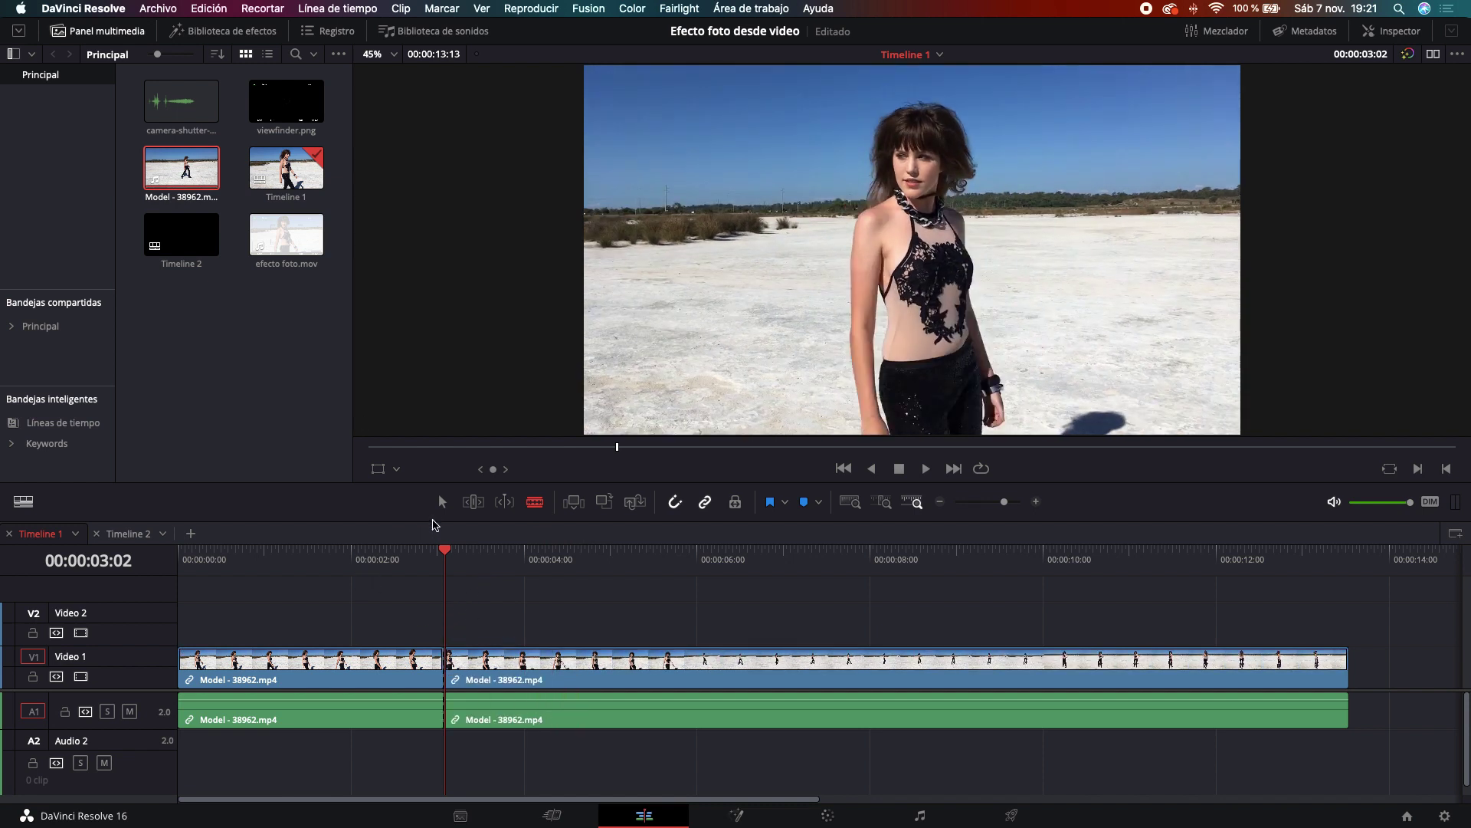
left_click(443, 502)
left_click_drag(489, 652, 610, 675)
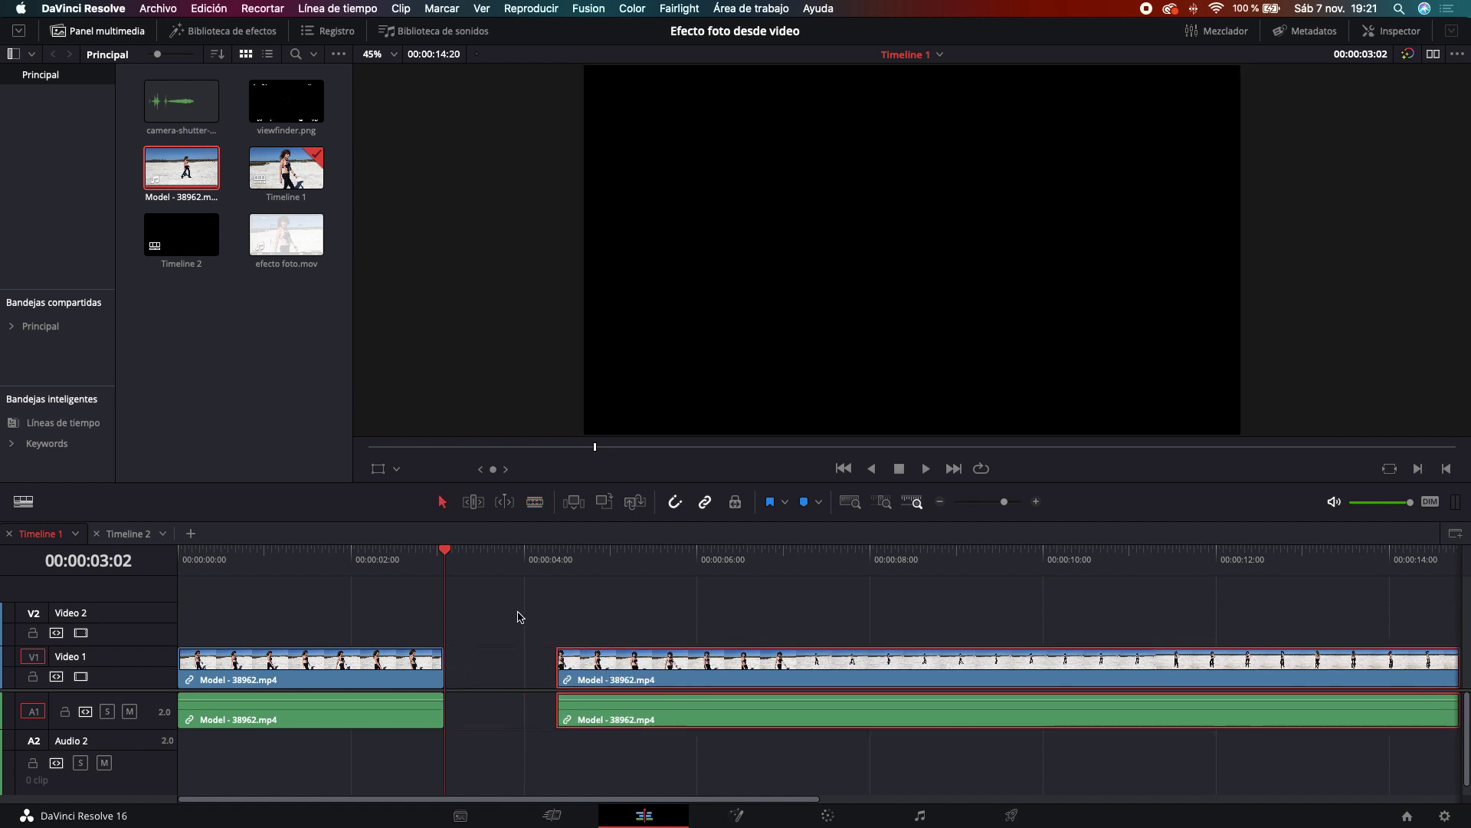
key("Delete")
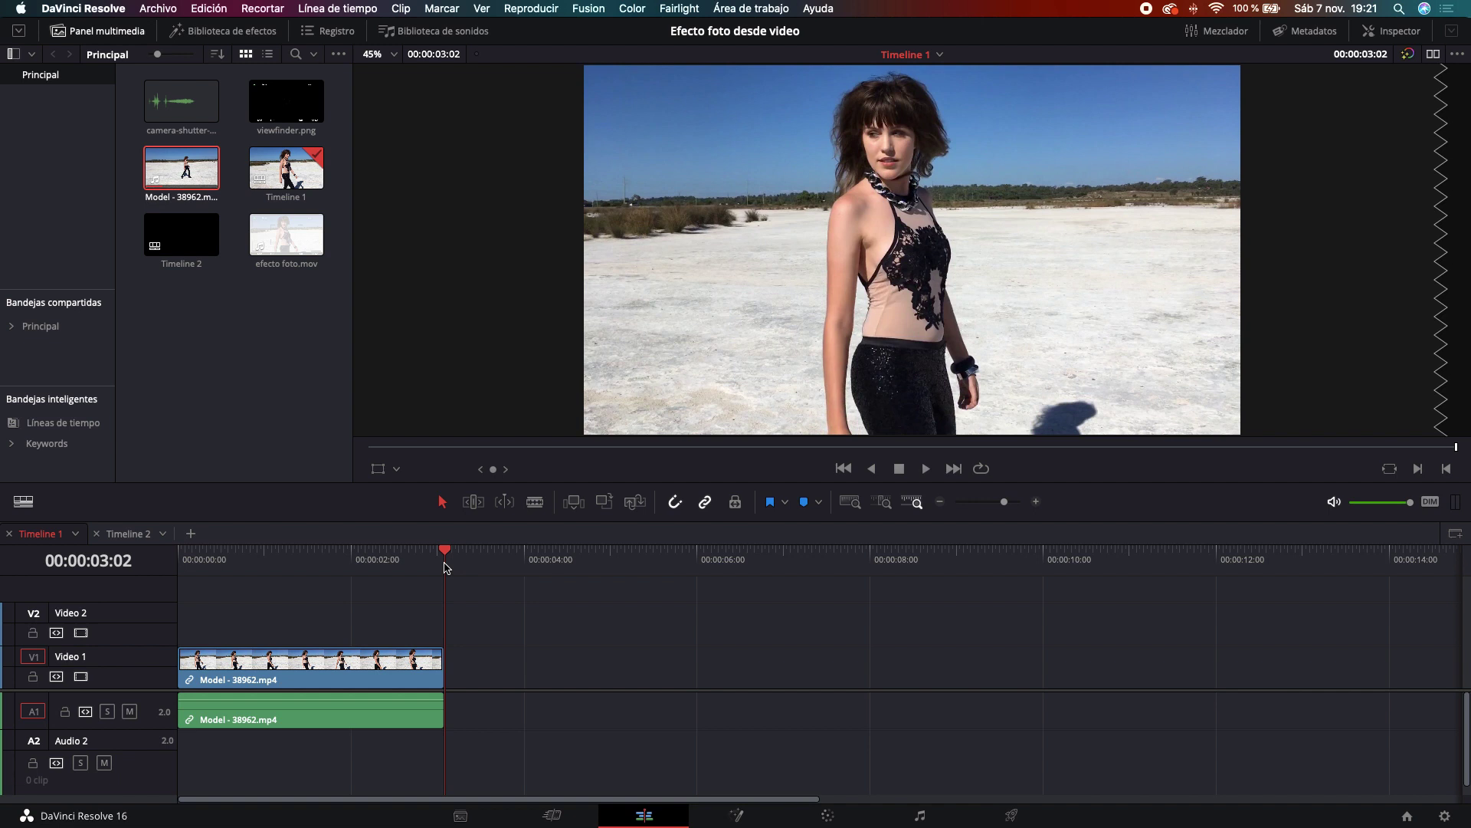
key("ctrl+z")
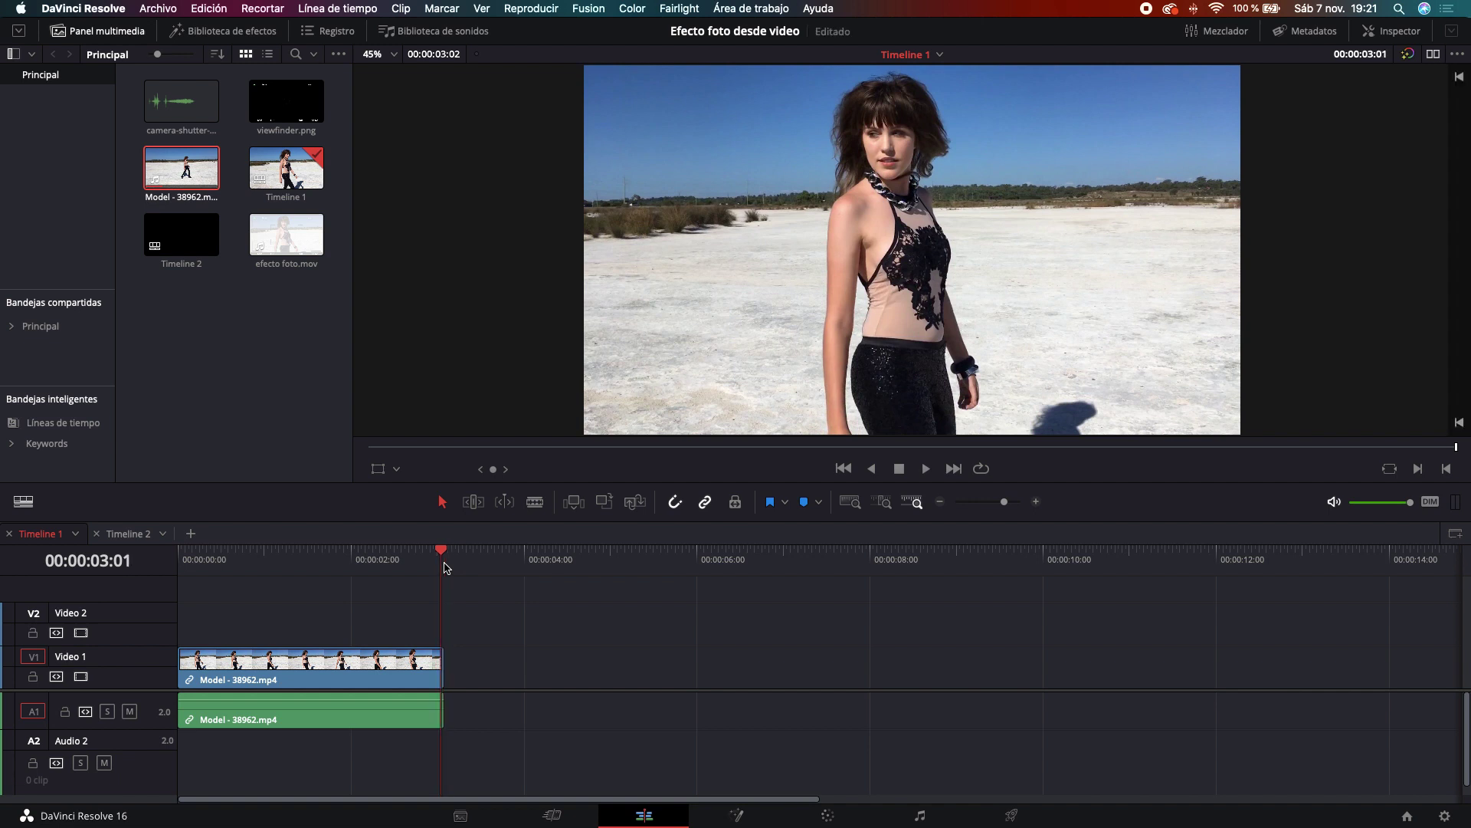
Step: Zoom in, split off the clip's final frame at 00:00:03:01, and select that one-frame piece
left_click(1037, 502)
left_click(1038, 503)
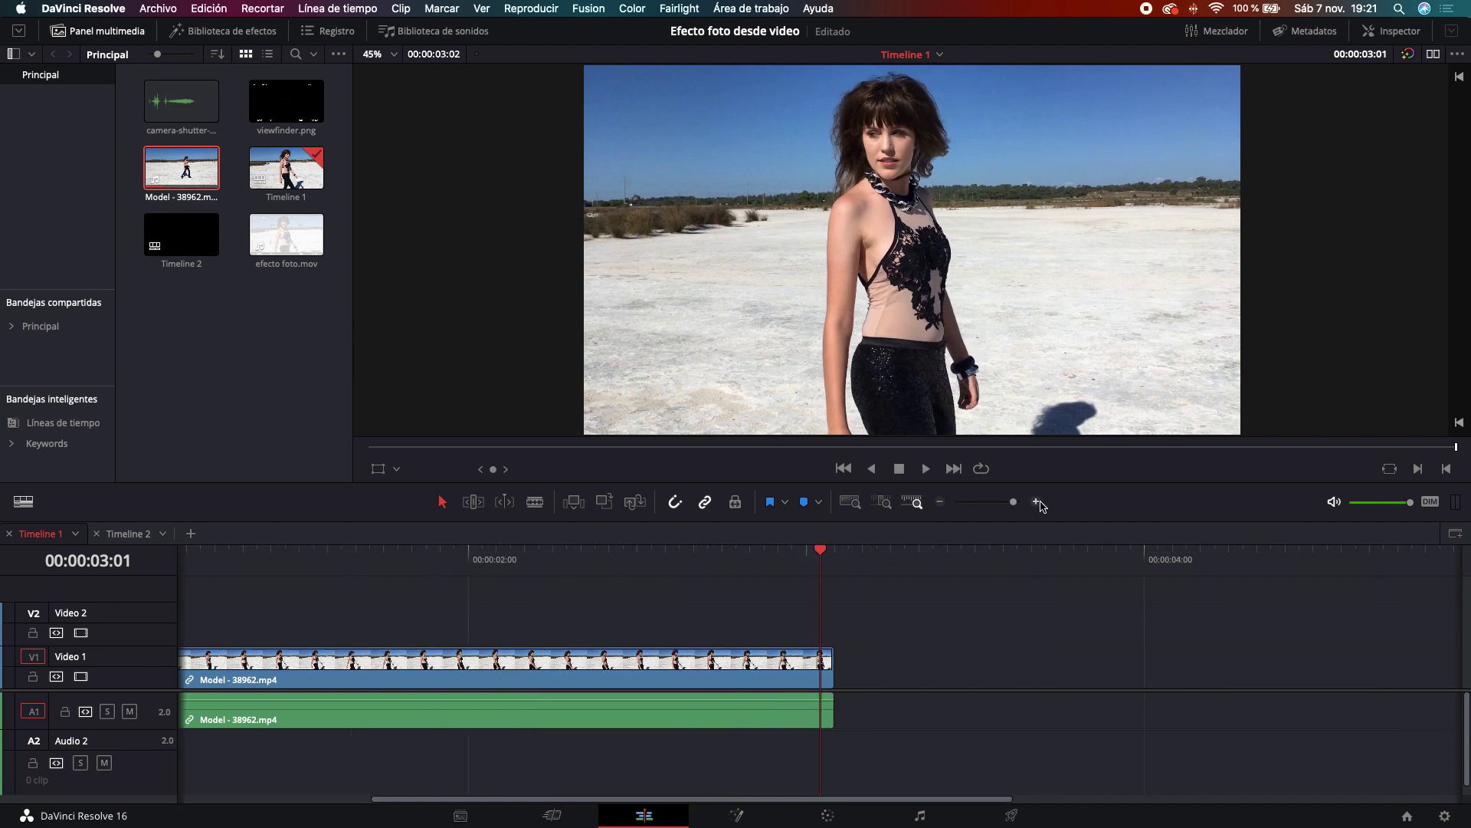
left_click(1041, 504)
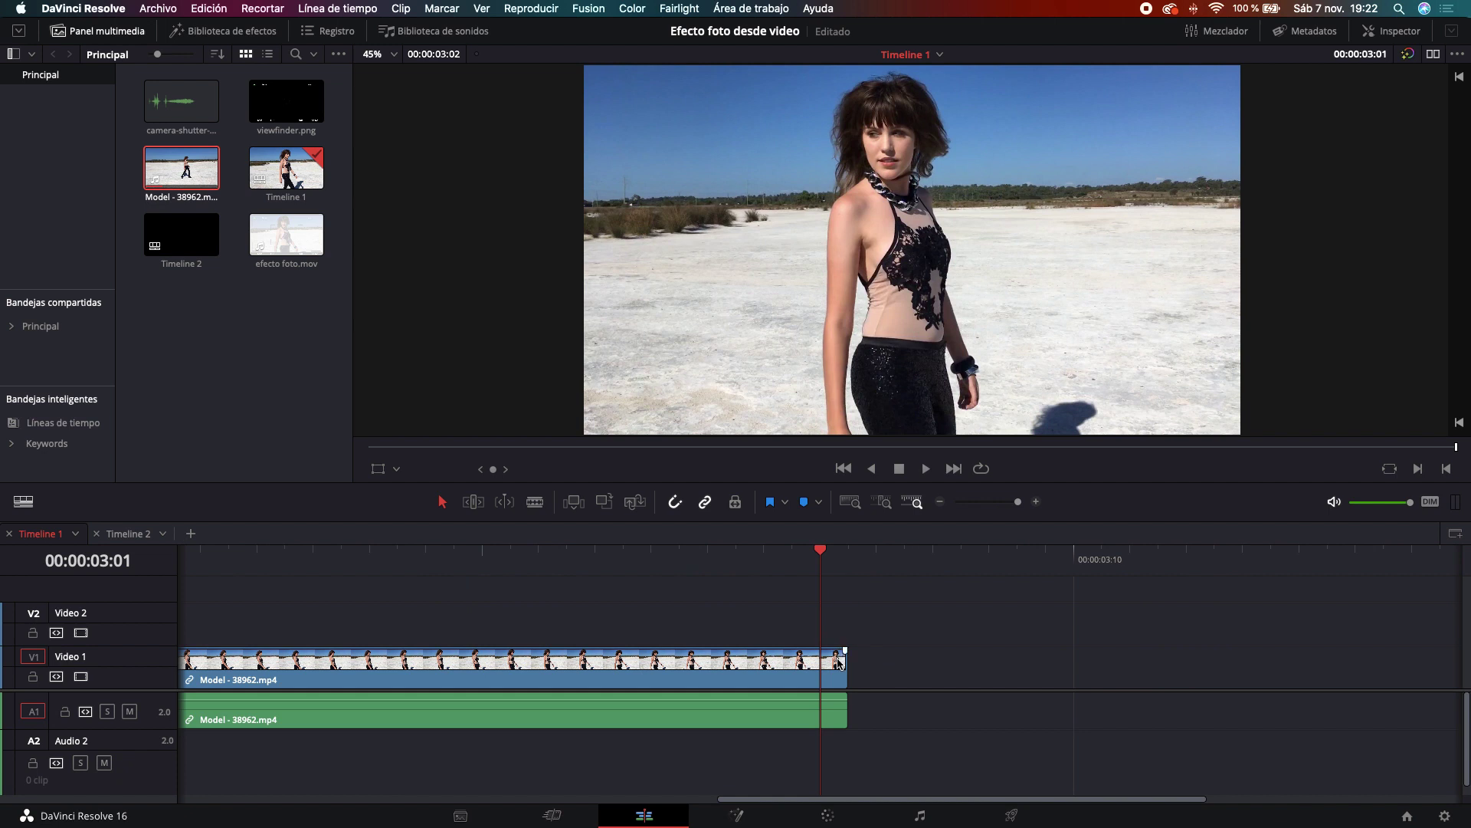
left_click(537, 504)
left_click(821, 661)
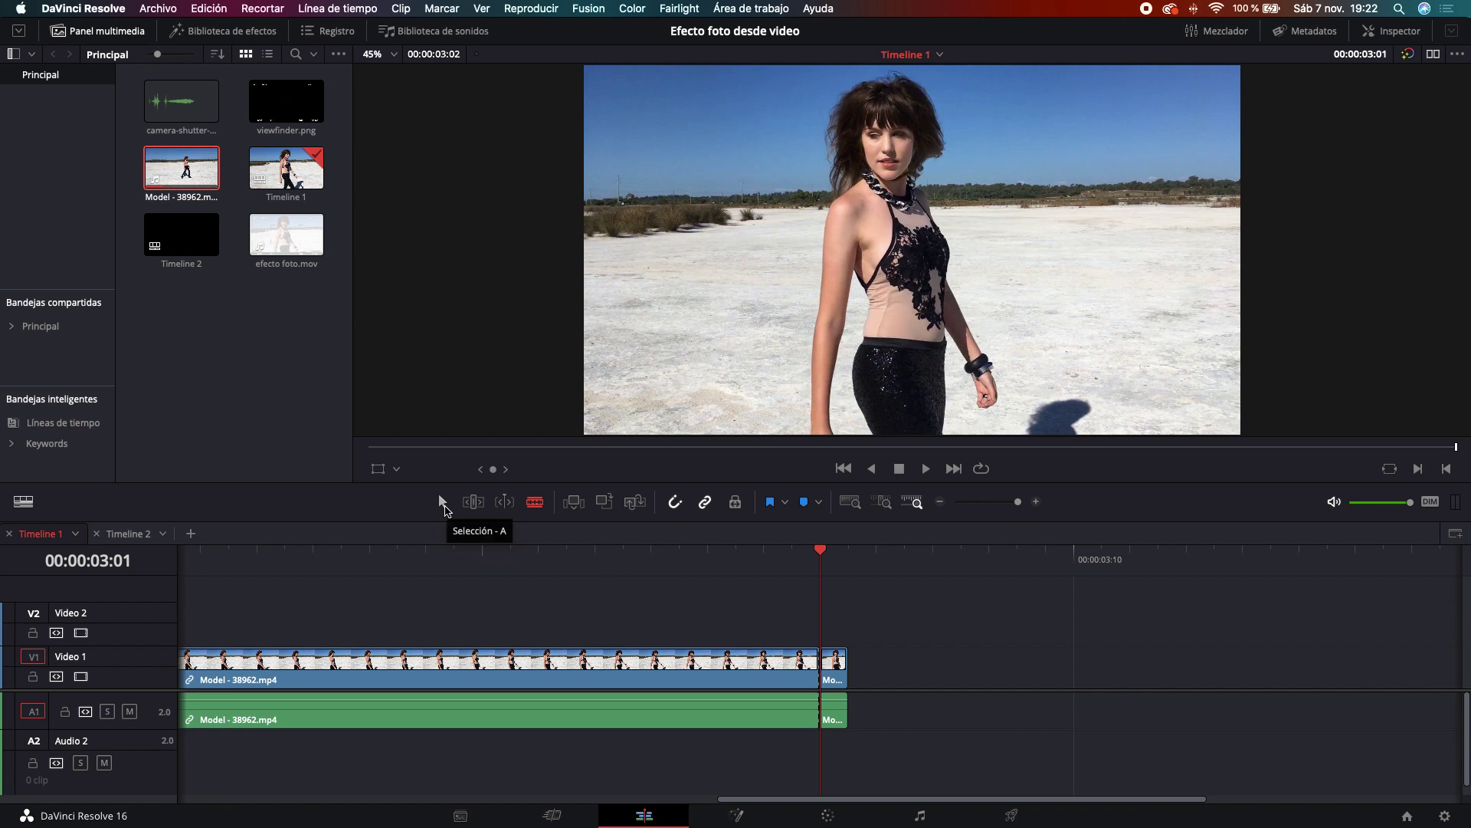
left_click(442, 503)
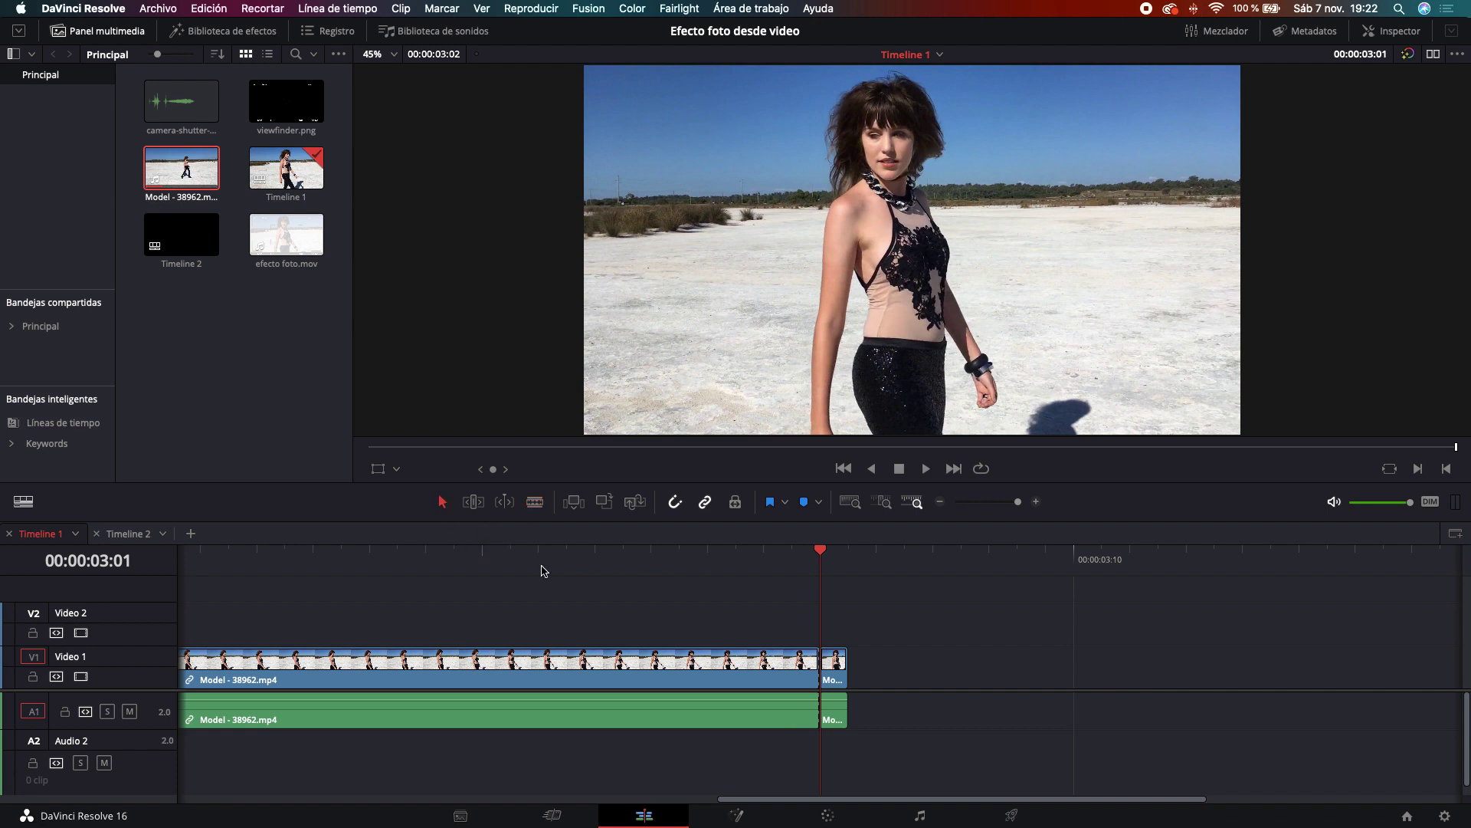
left_click(841, 680)
Step: Apply Congelar imagen to the one-frame end clip through Cambiar velocidad
right_click(840, 679)
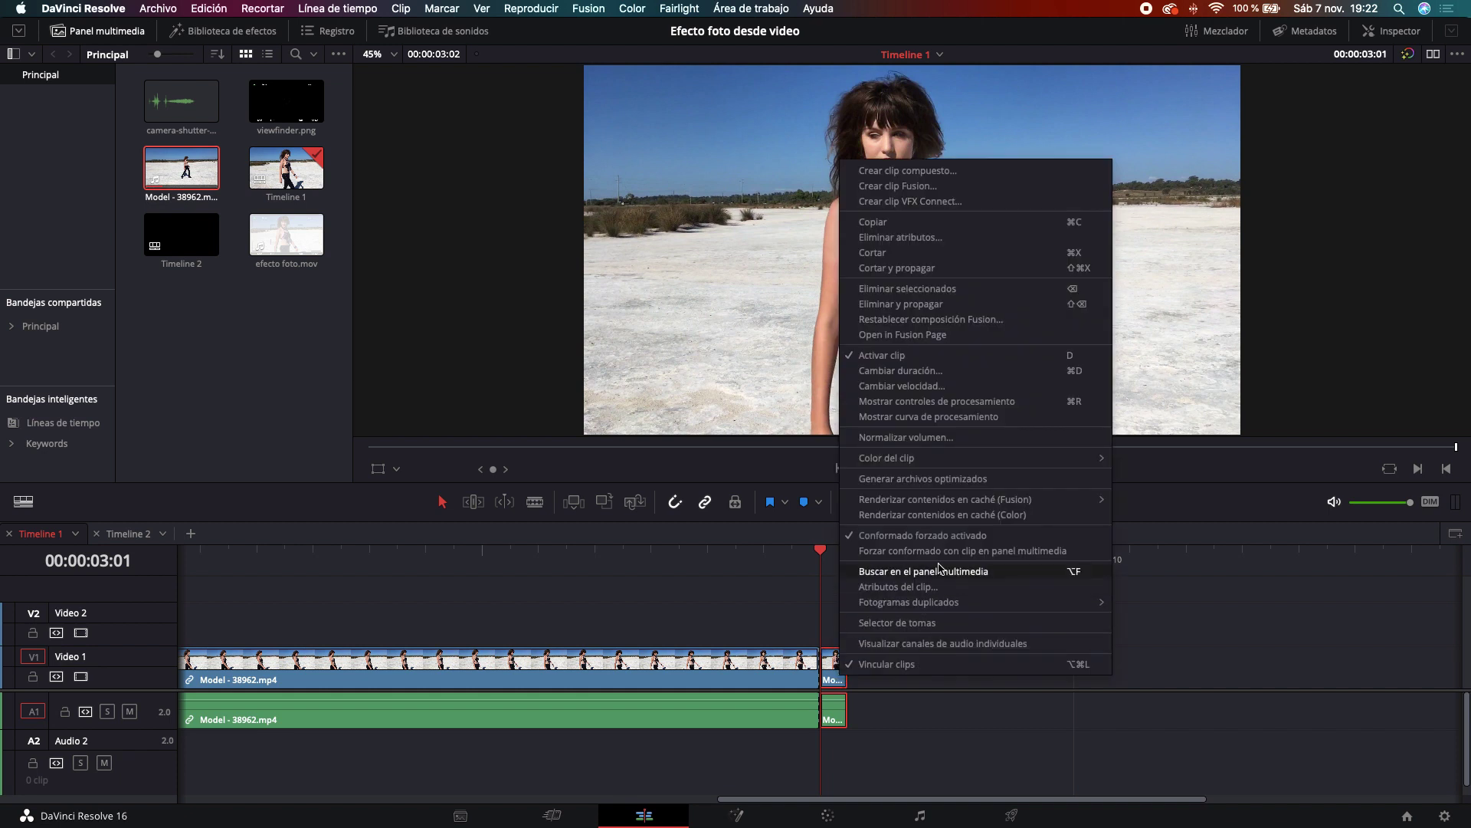
left_click(944, 388)
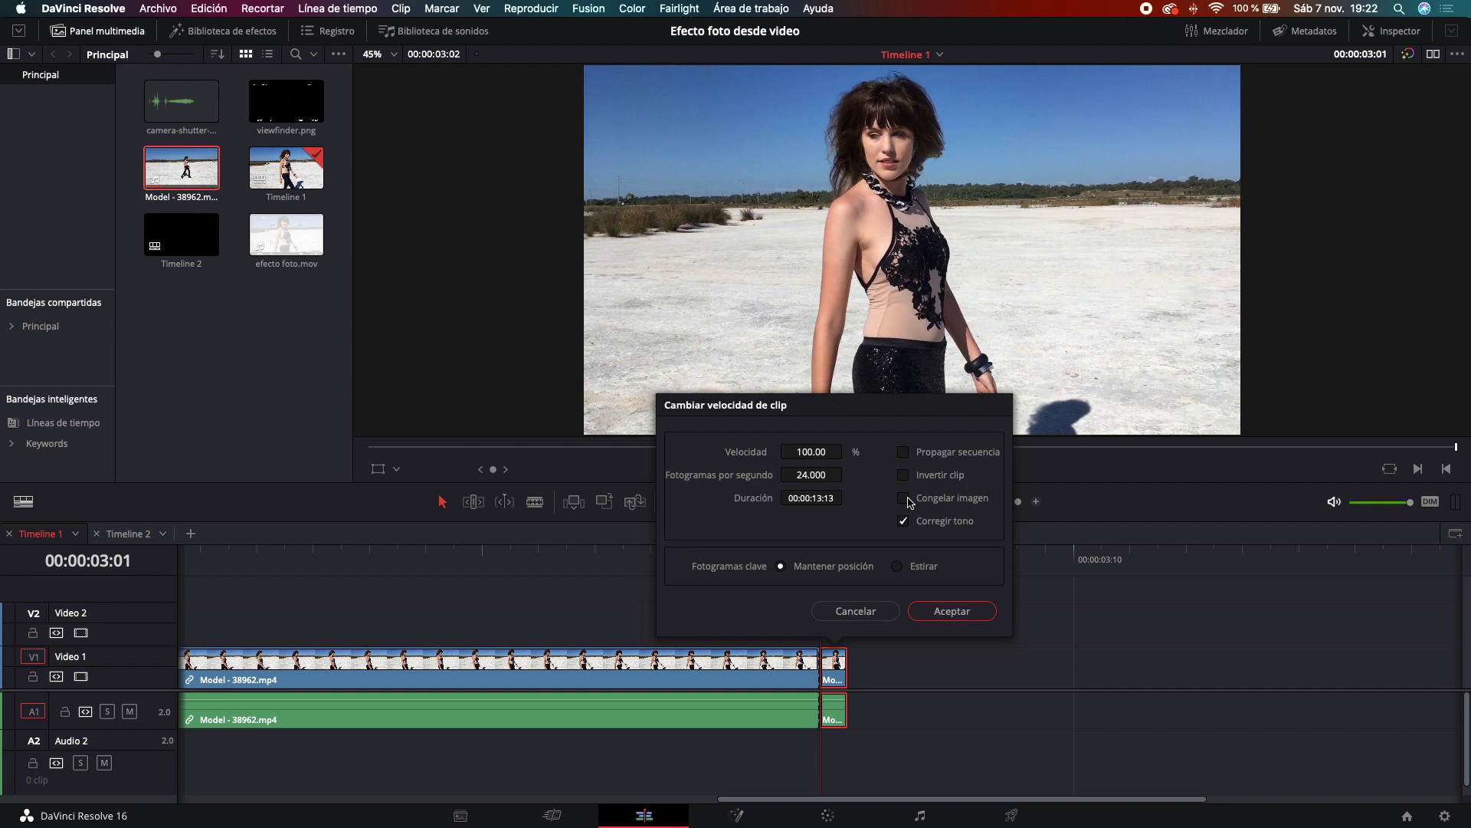
left_click(908, 500)
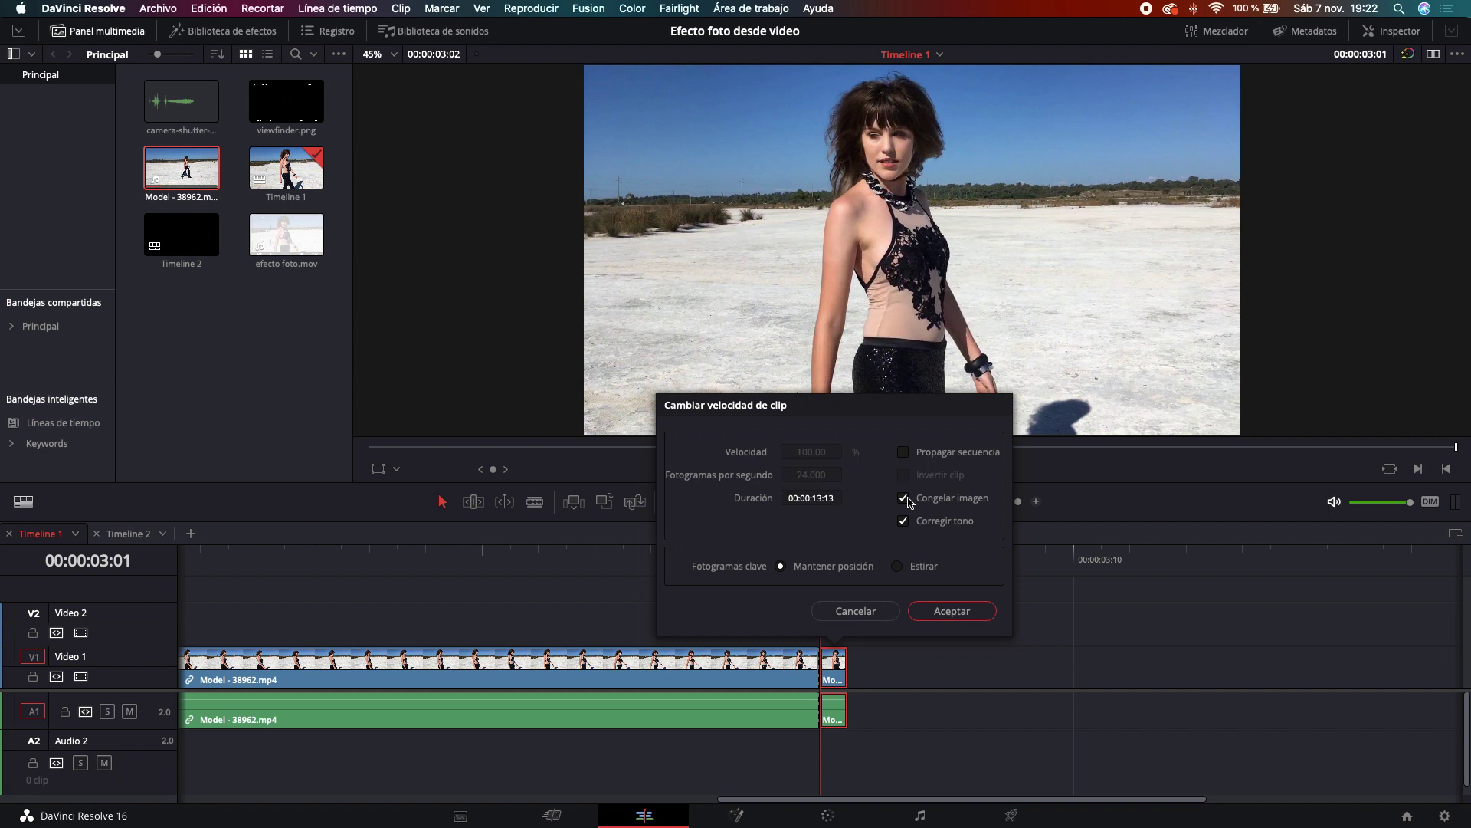
left_click(952, 612)
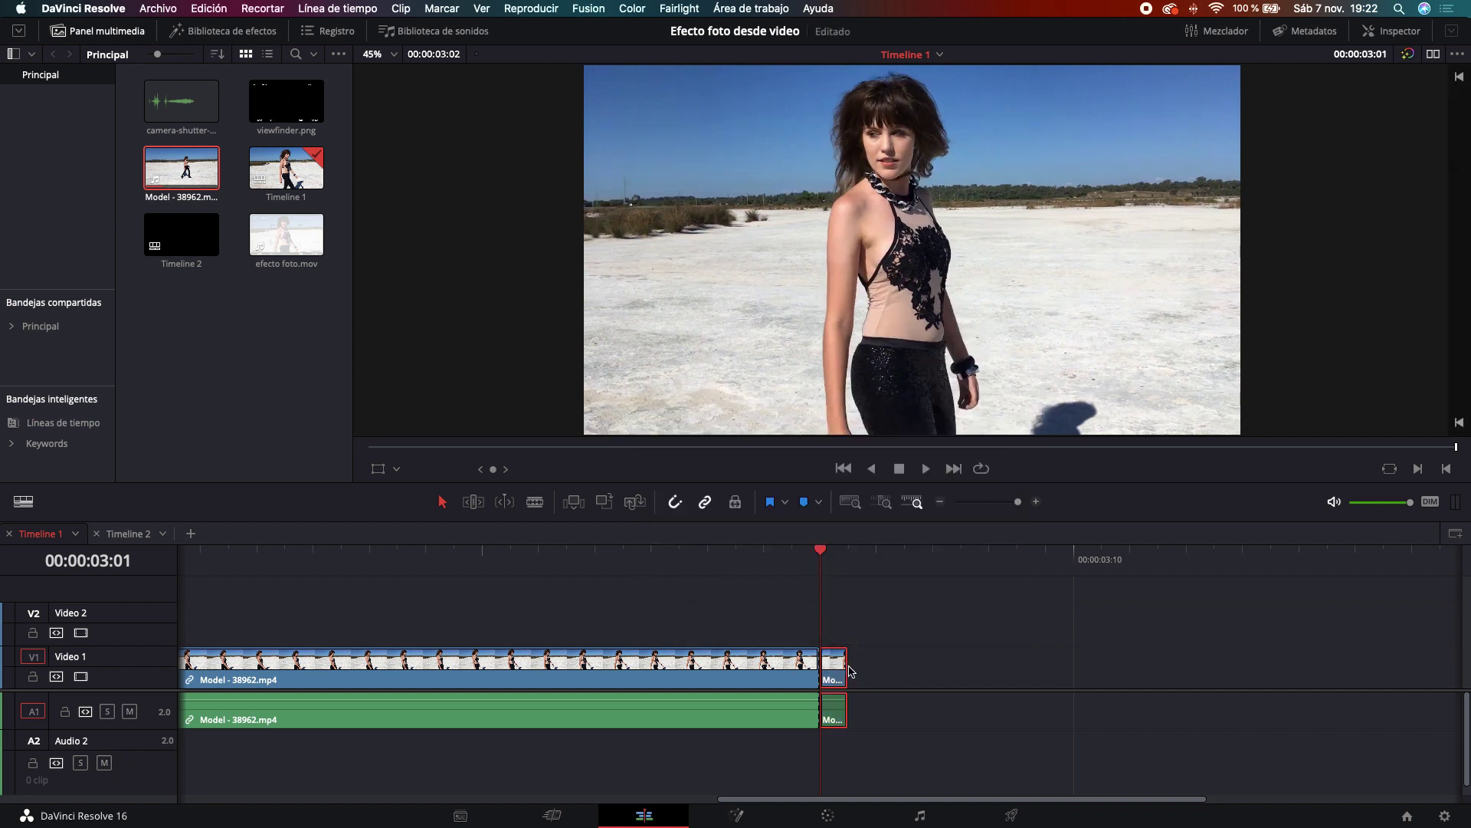
left_click(844, 664)
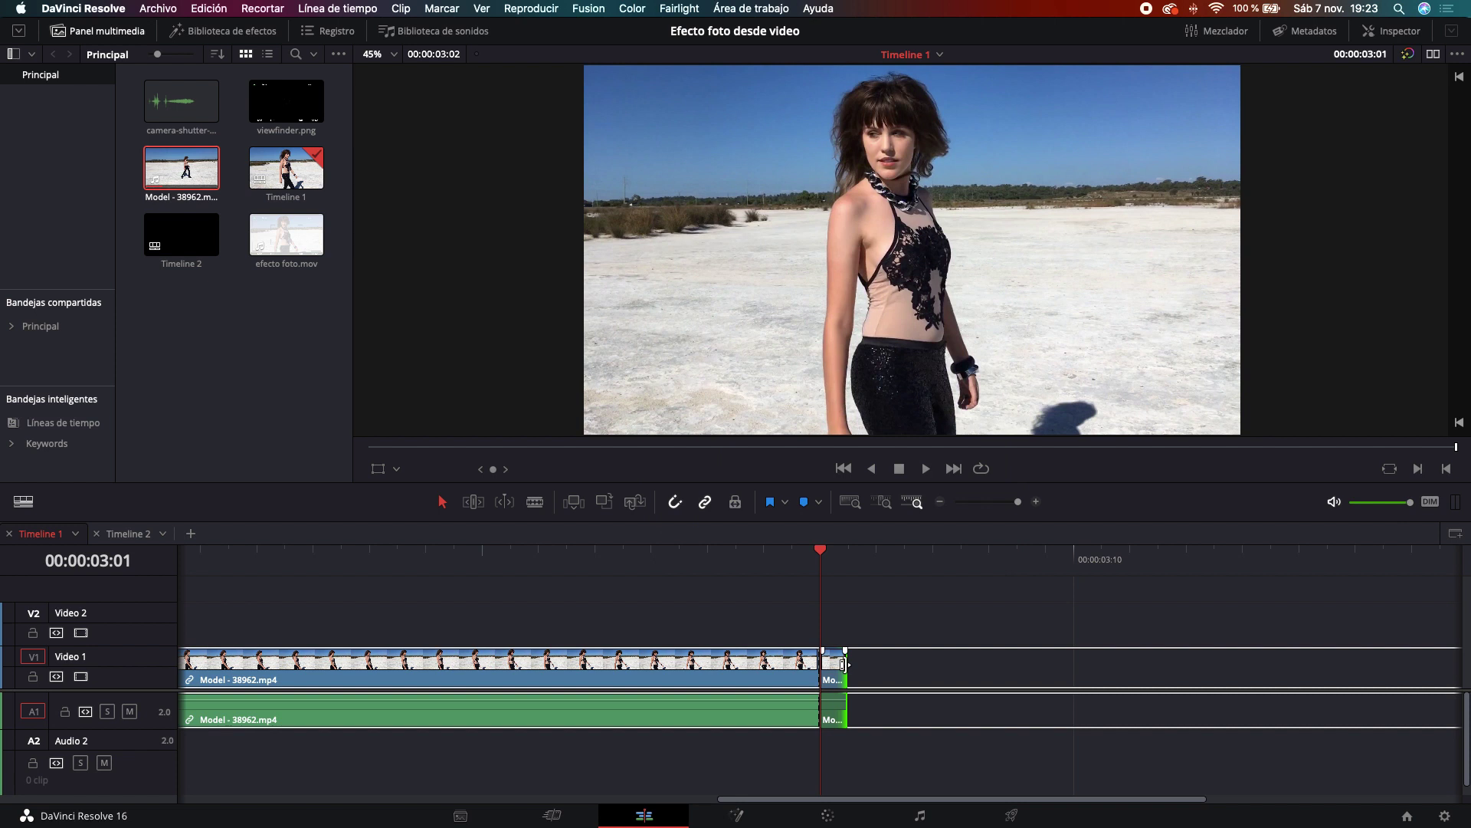
Step: Stretch the freeze-frame clip out to roughly 00:00:10:20
left_click_drag(844, 664, 1439, 640)
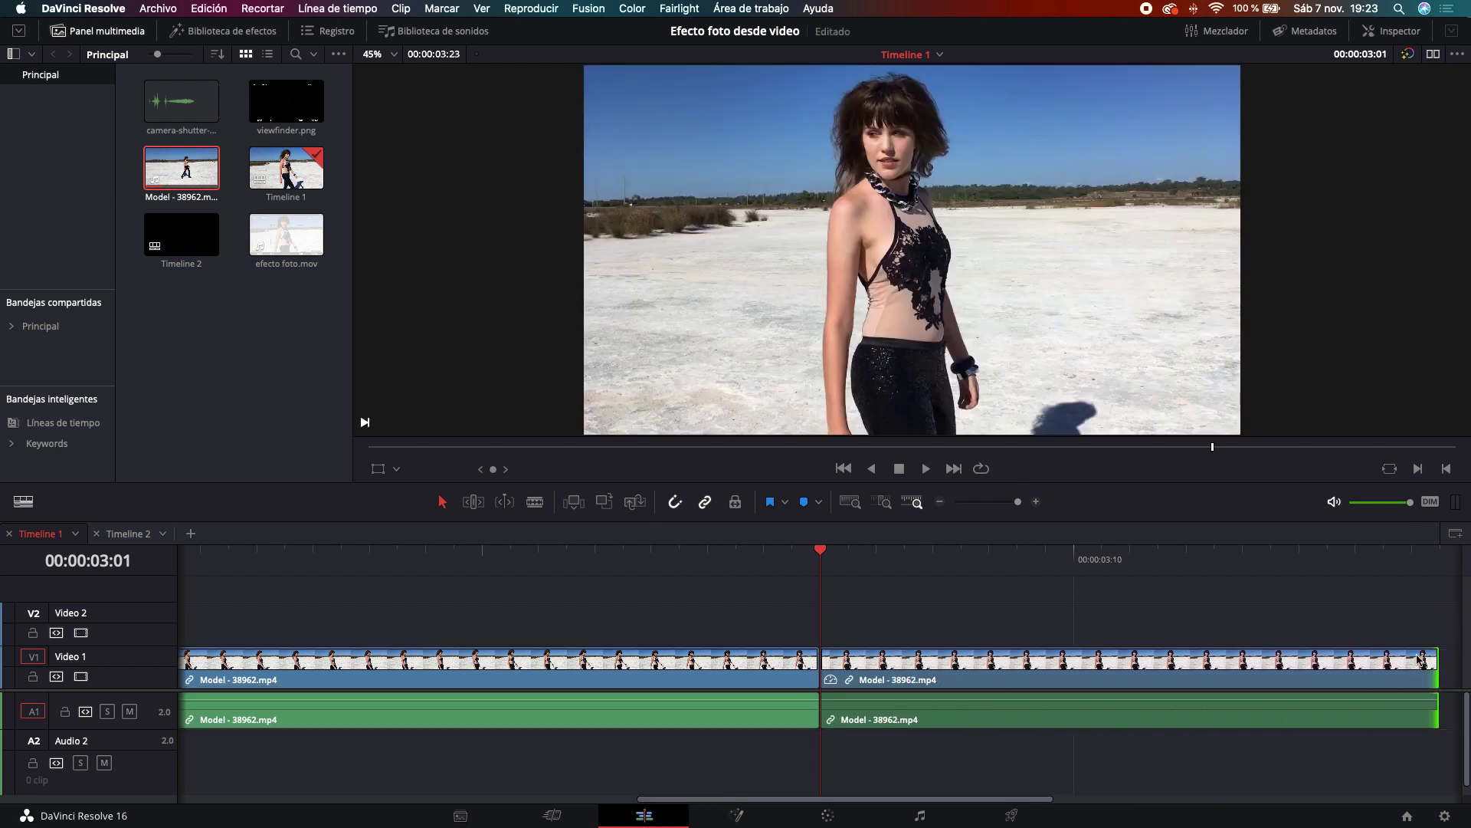
left_click(941, 502)
left_click(940, 502)
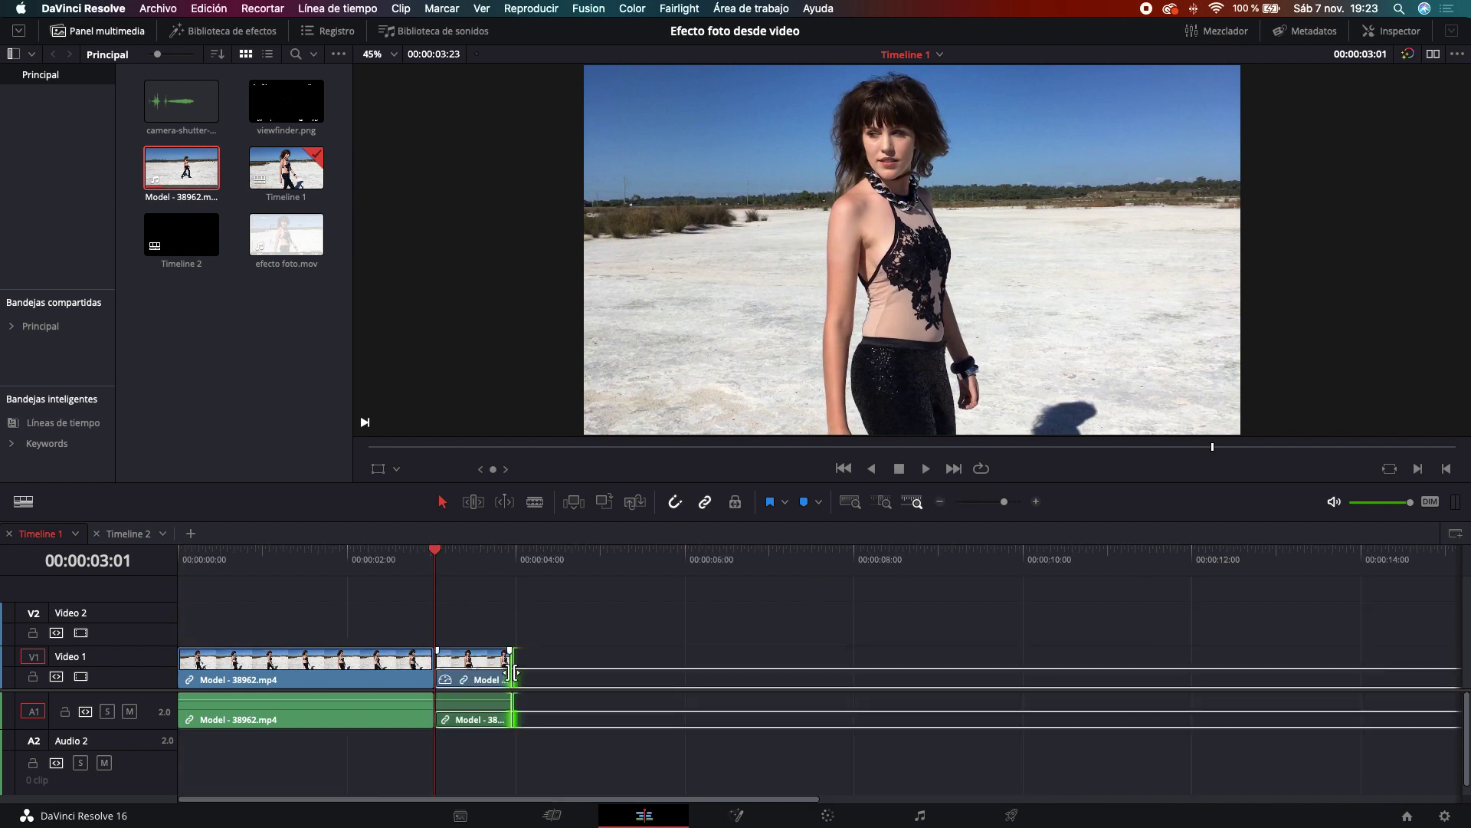
mouse_move(510, 672)
left_mouse_down()
mouse_move(1303, 675)
mouse_move(1092, 684)
left_mouse_up()
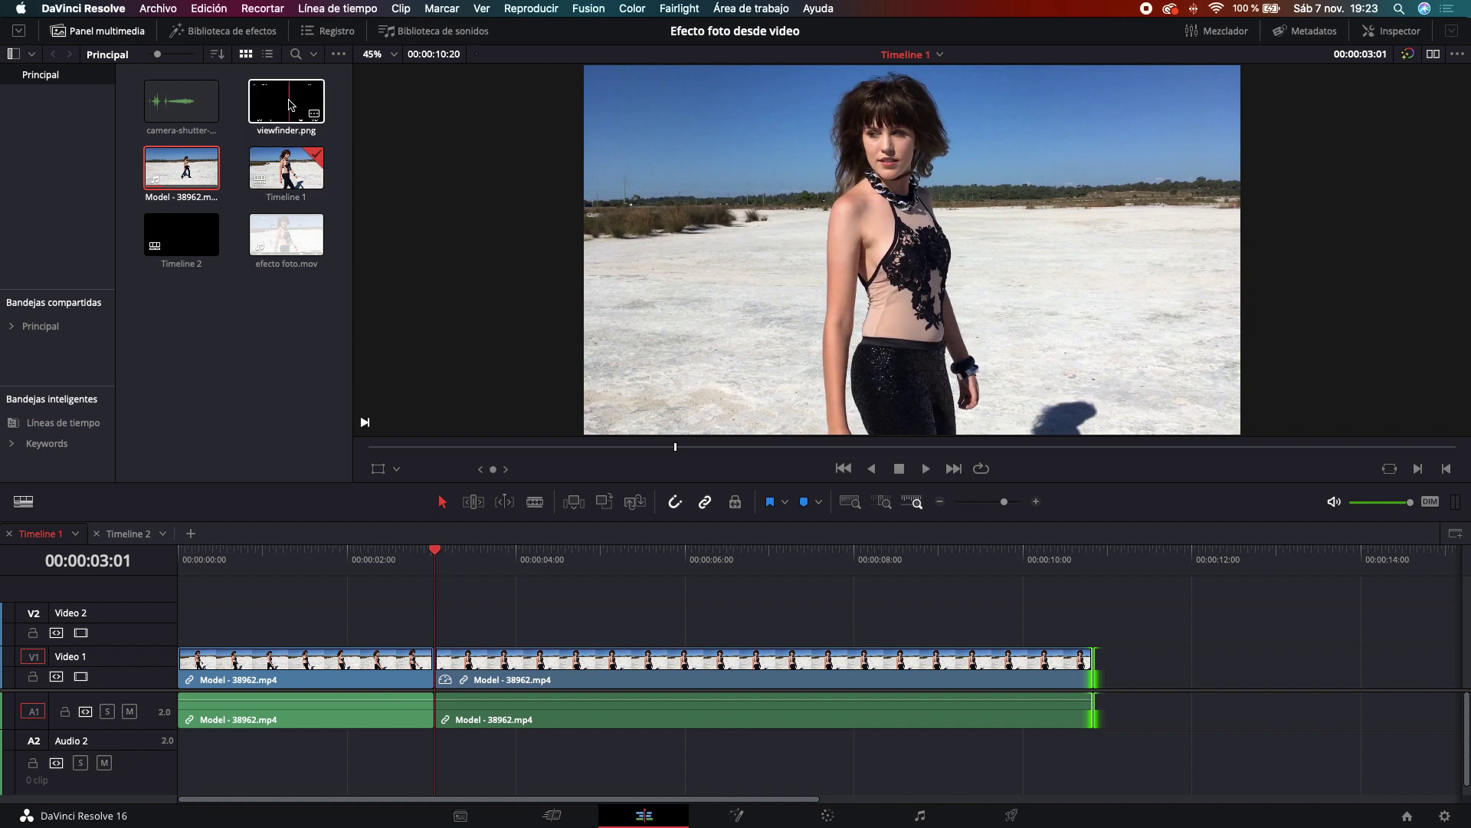
Step: Add viewfinder.png on Video 2, trim it to end at 00:00:03:01, and save
mouse_move(290, 105)
left_mouse_down()
mouse_move(363, 567)
mouse_move(297, 634)
mouse_move(268, 636)
left_mouse_up()
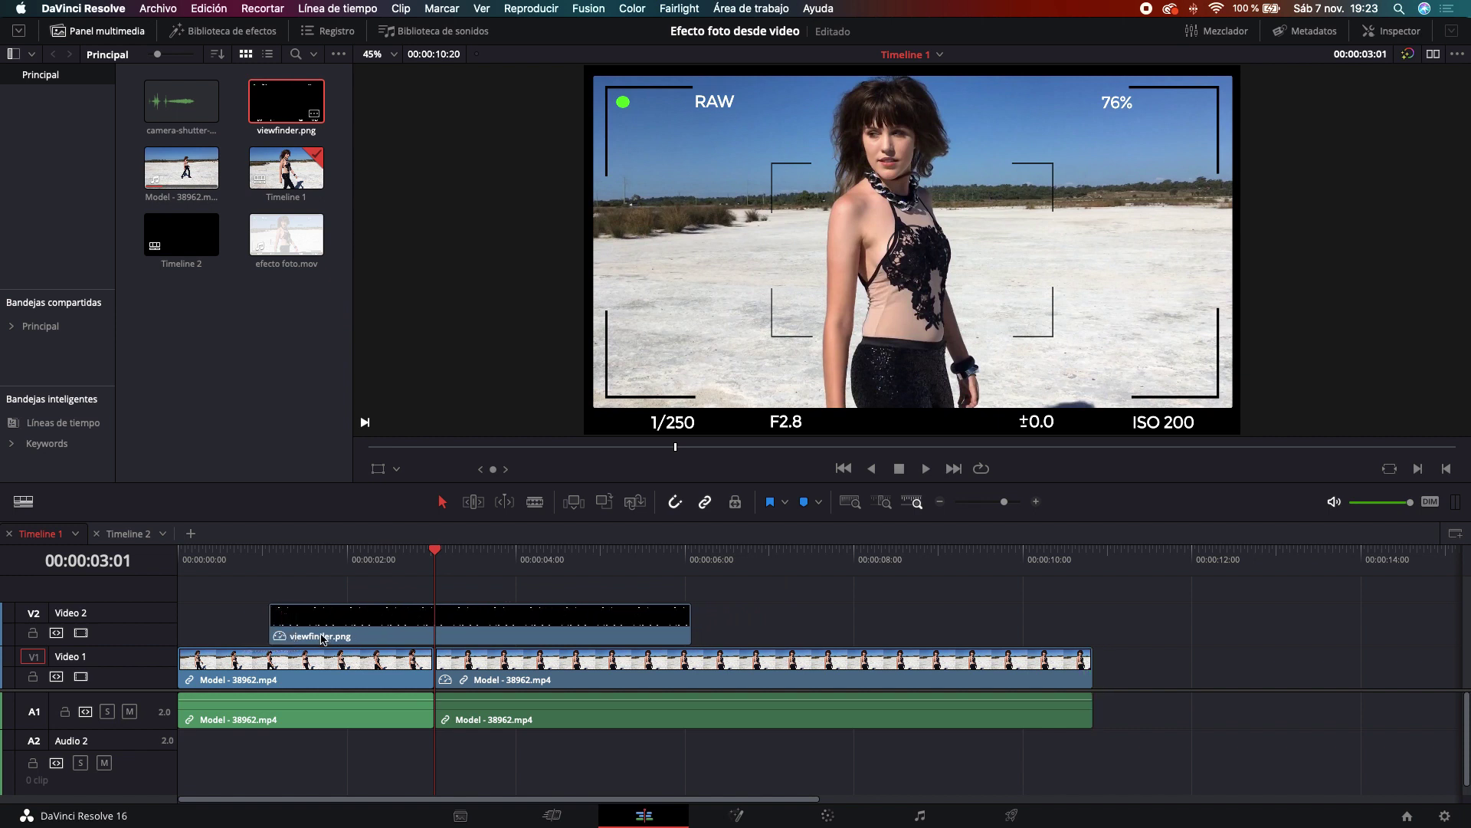
left_click_drag(686, 618, 438, 630)
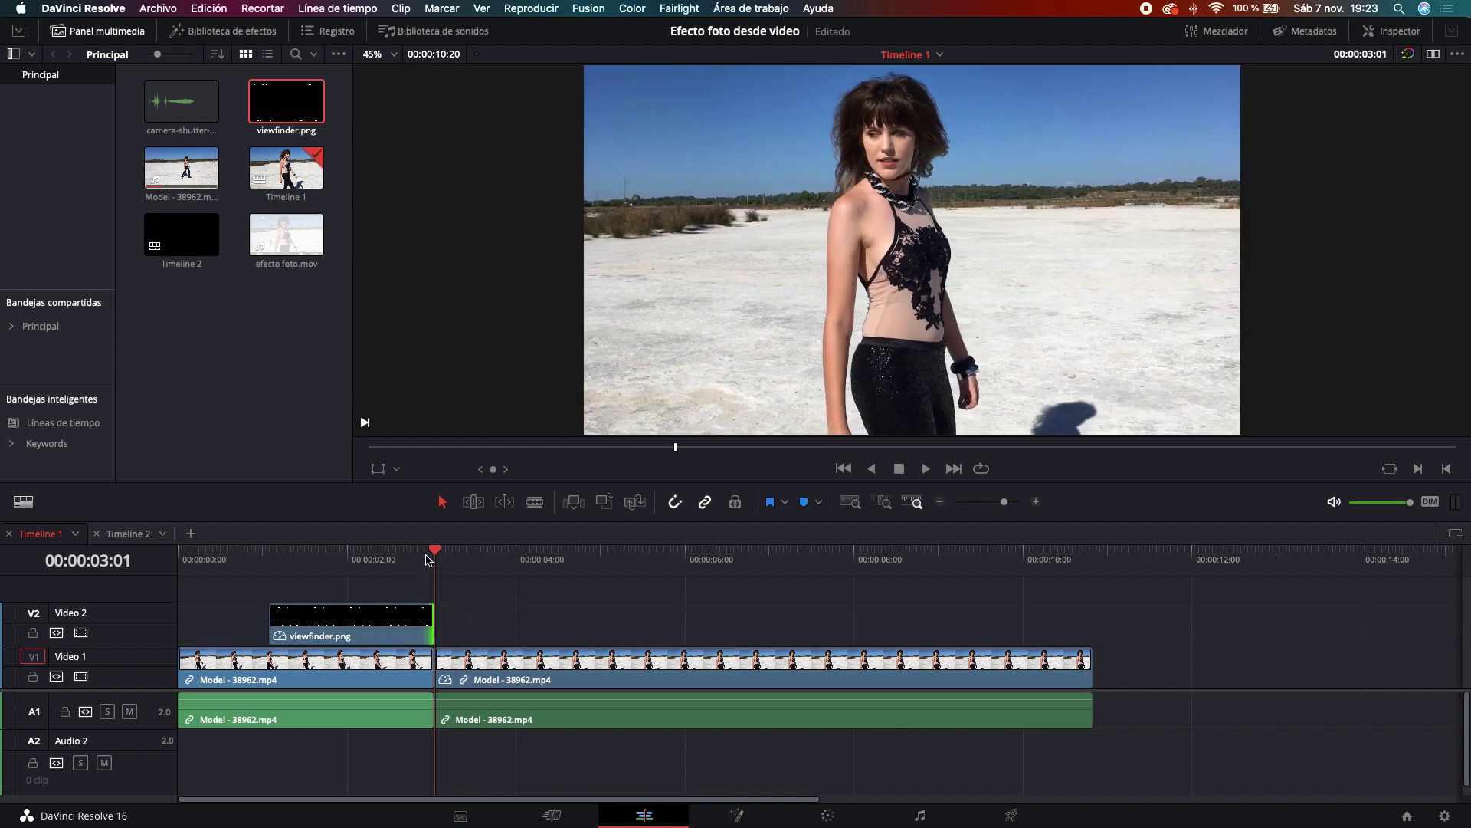
key("super+s")
left_click_drag(434, 557, 179, 558)
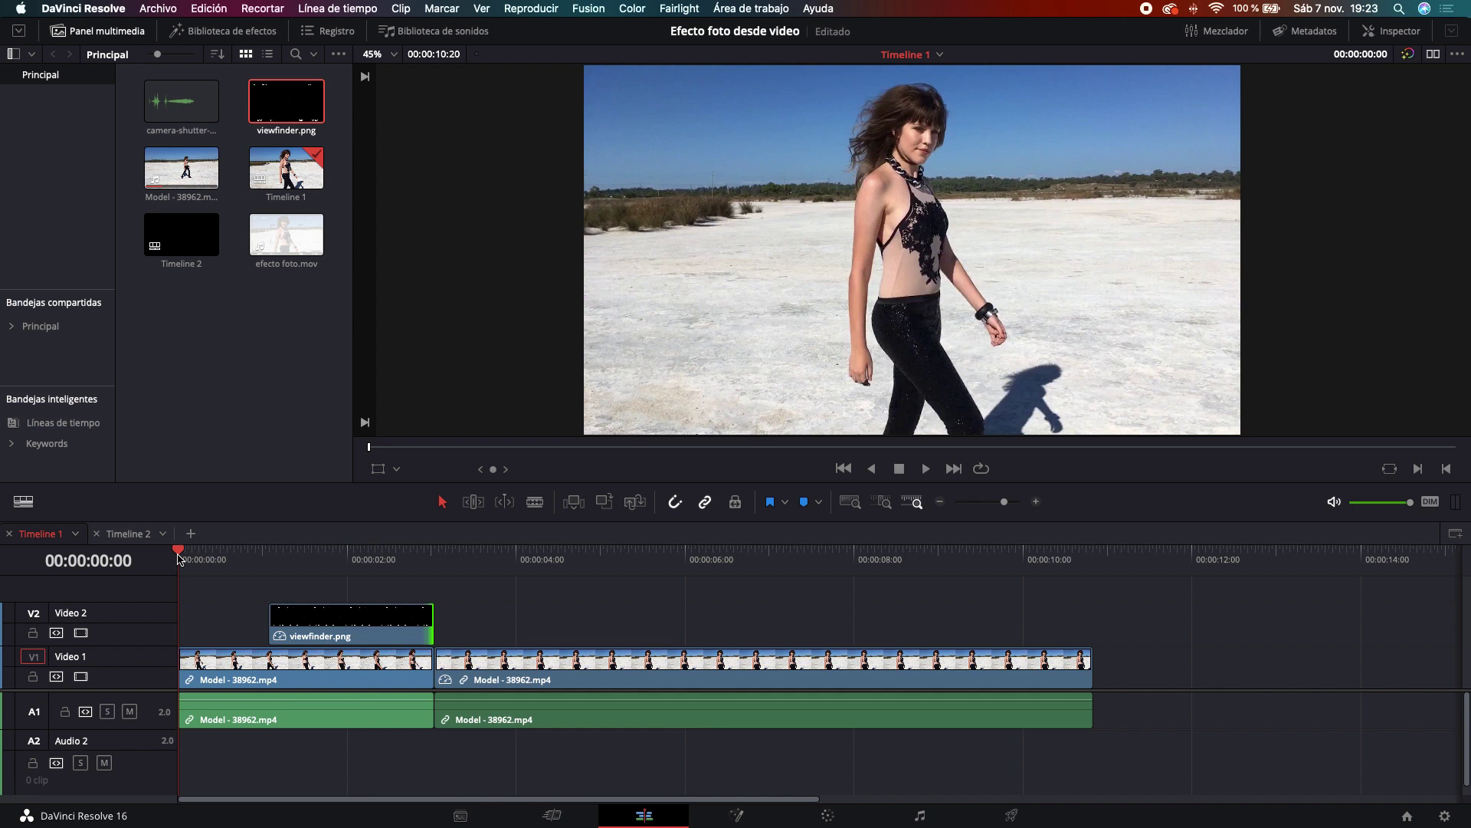
key("space")
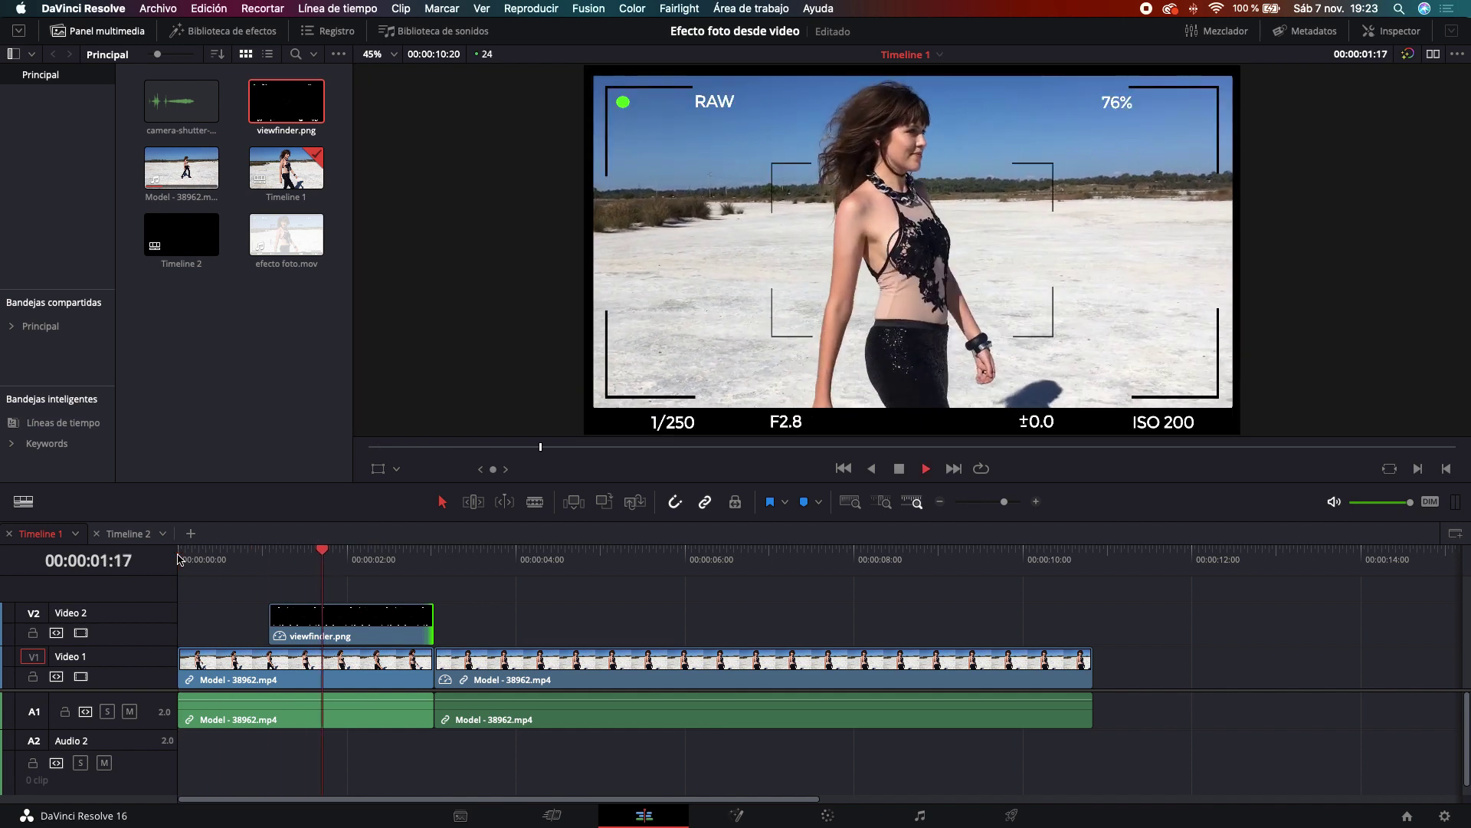
key("space")
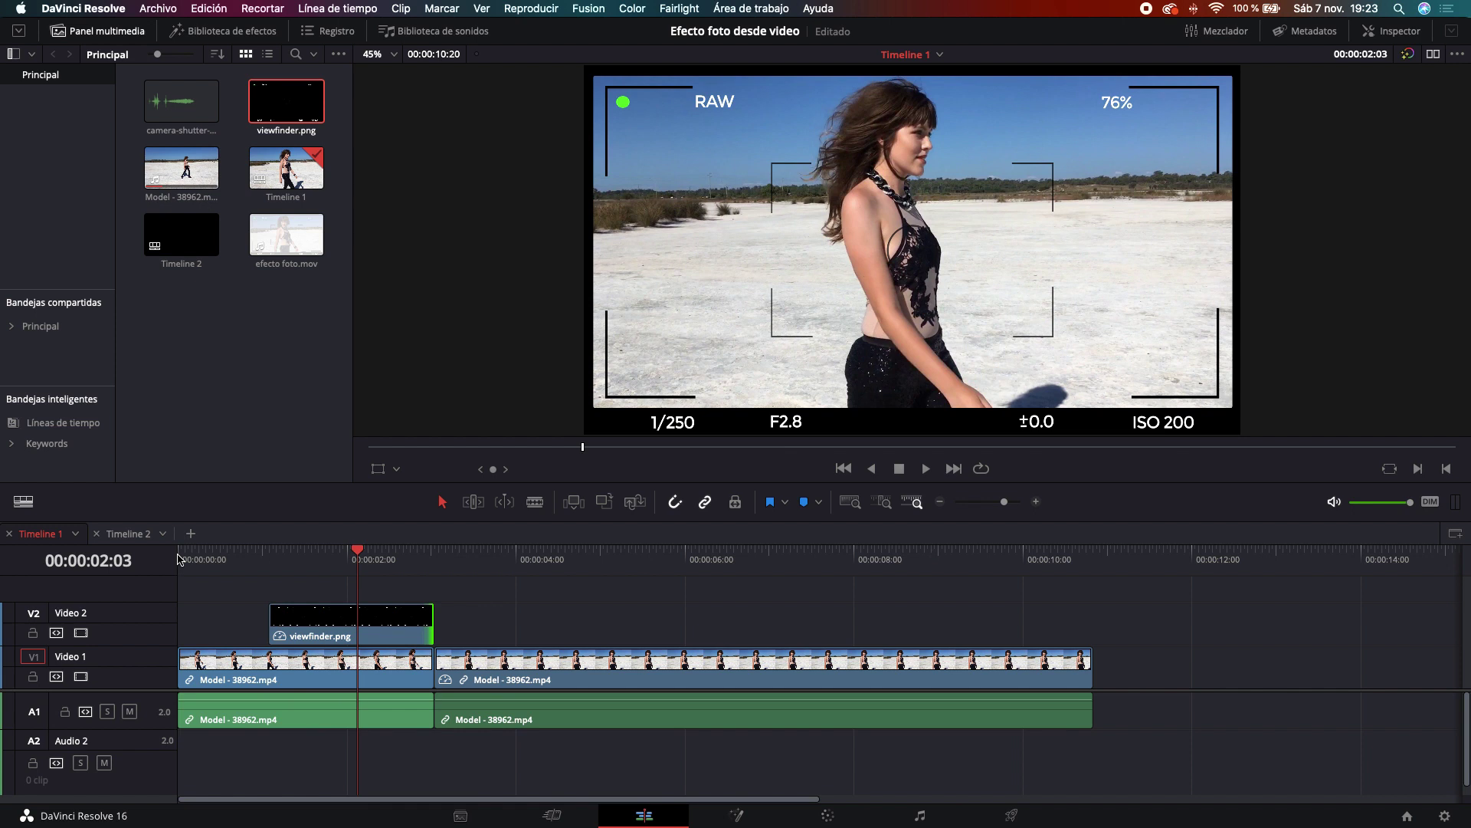
key("space")
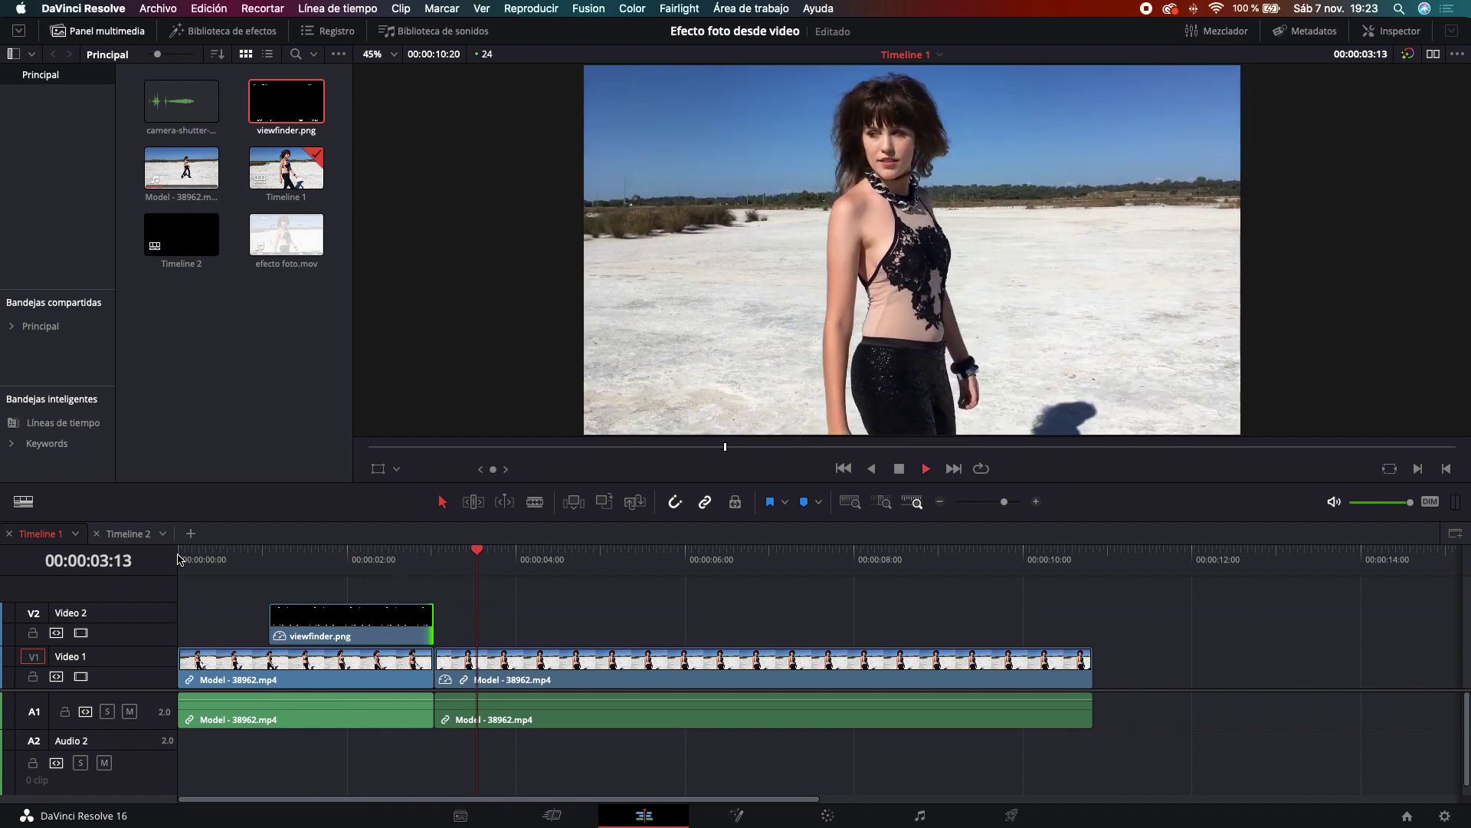
key("space")
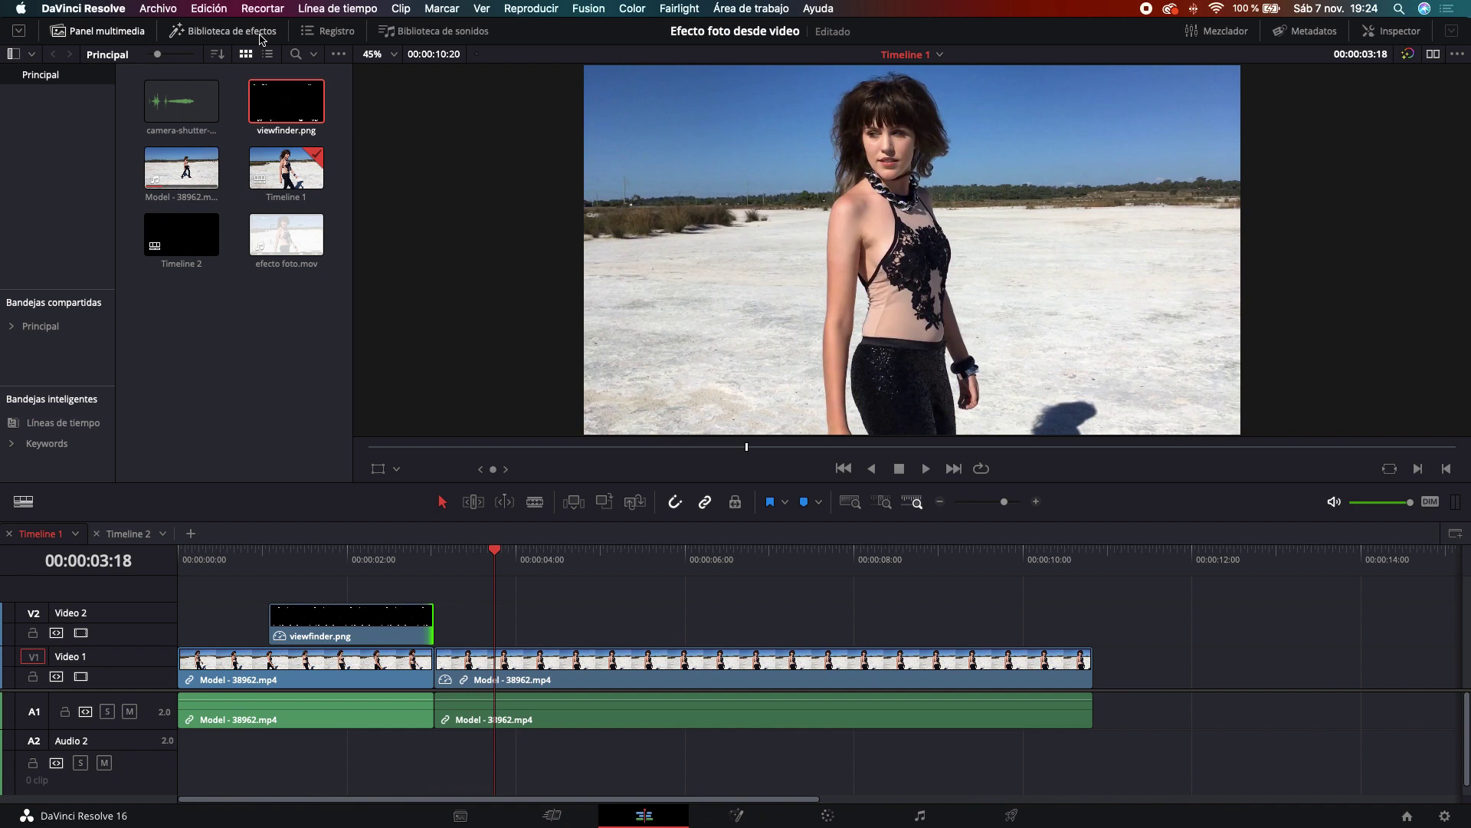
Step: Add a Fundido a un color transition to the end of viewfinder.png
left_click(262, 40)
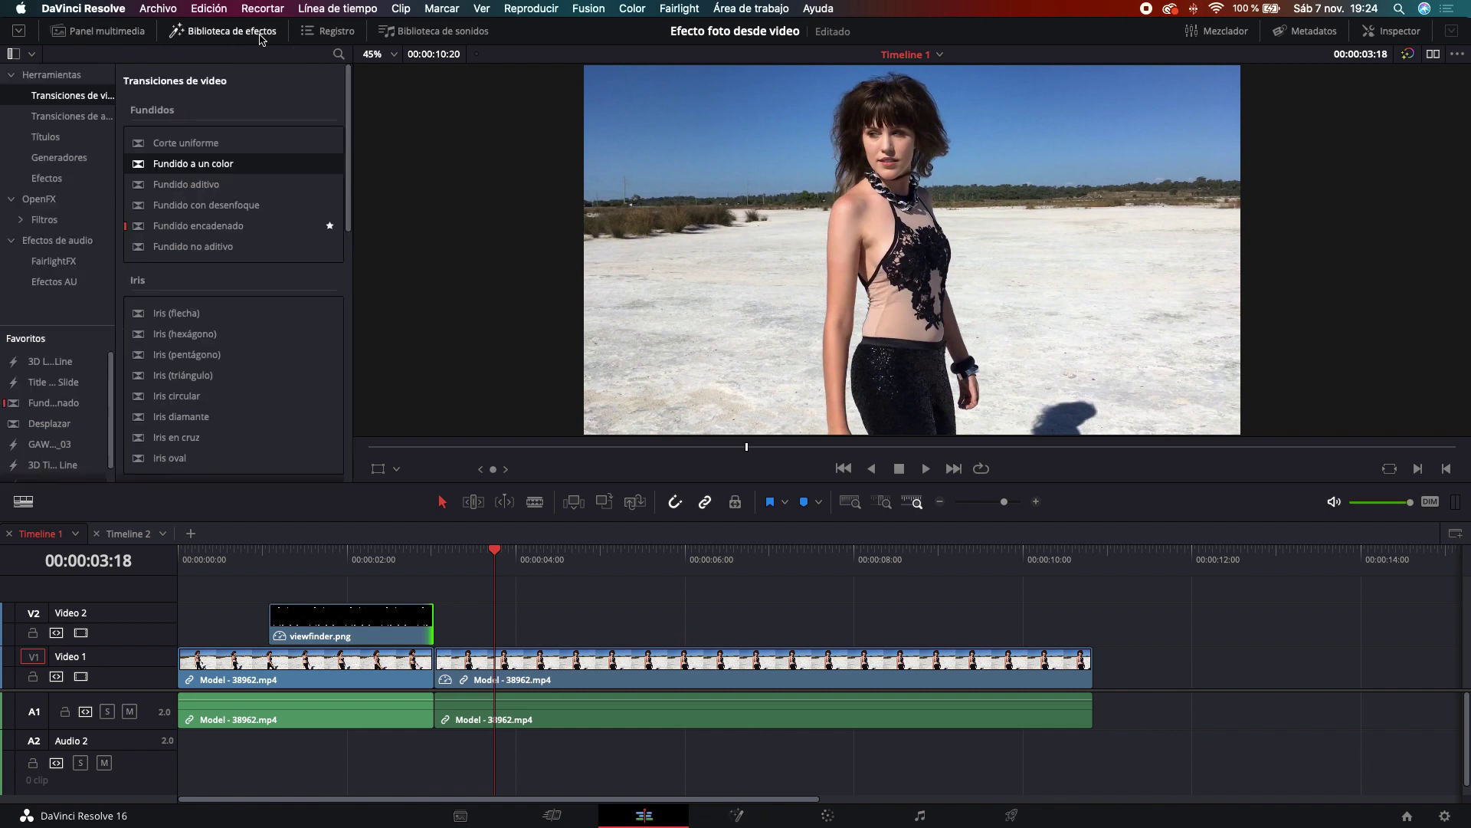
left_click(70, 96)
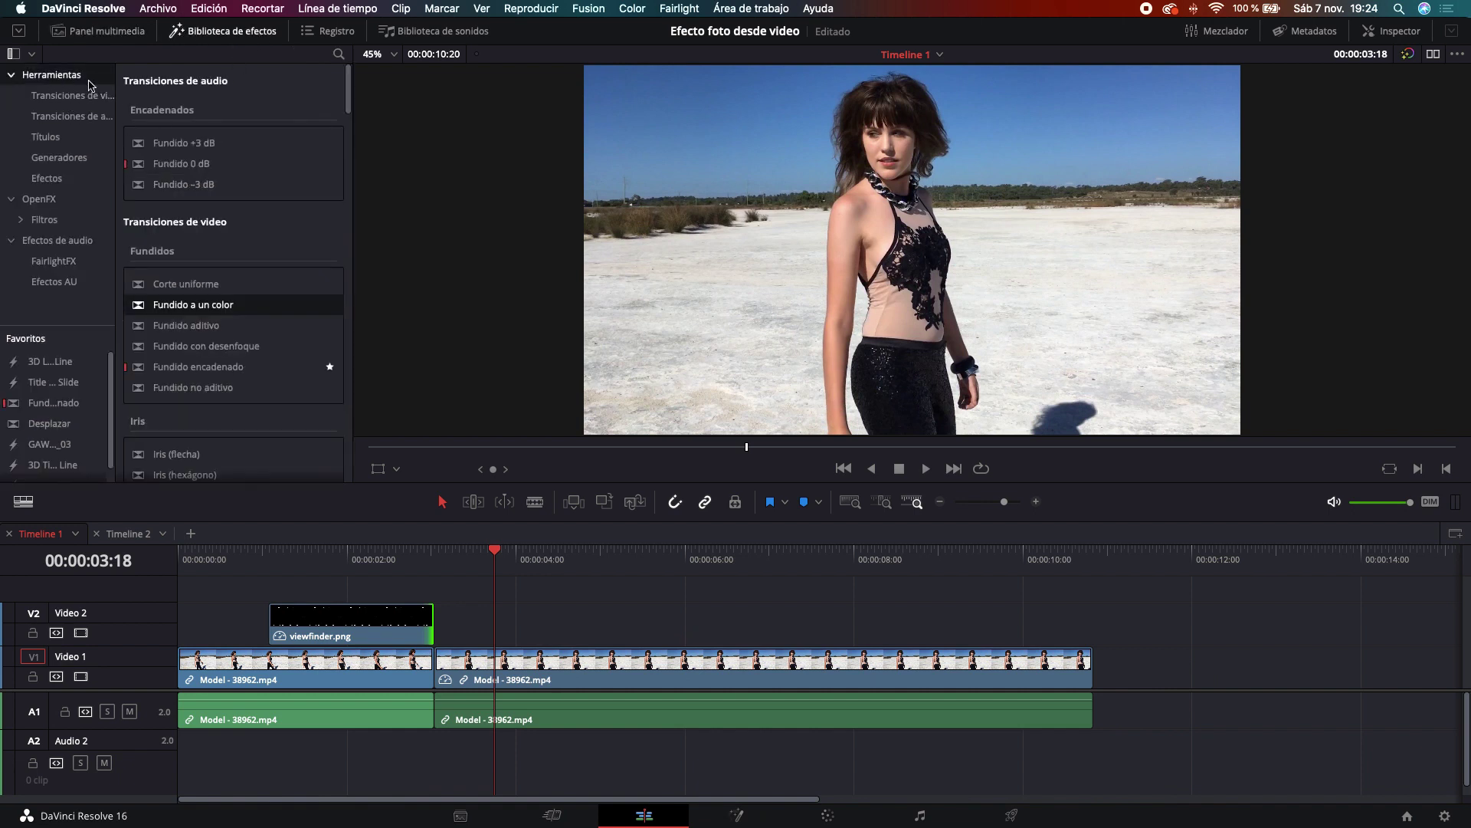
left_click(78, 97)
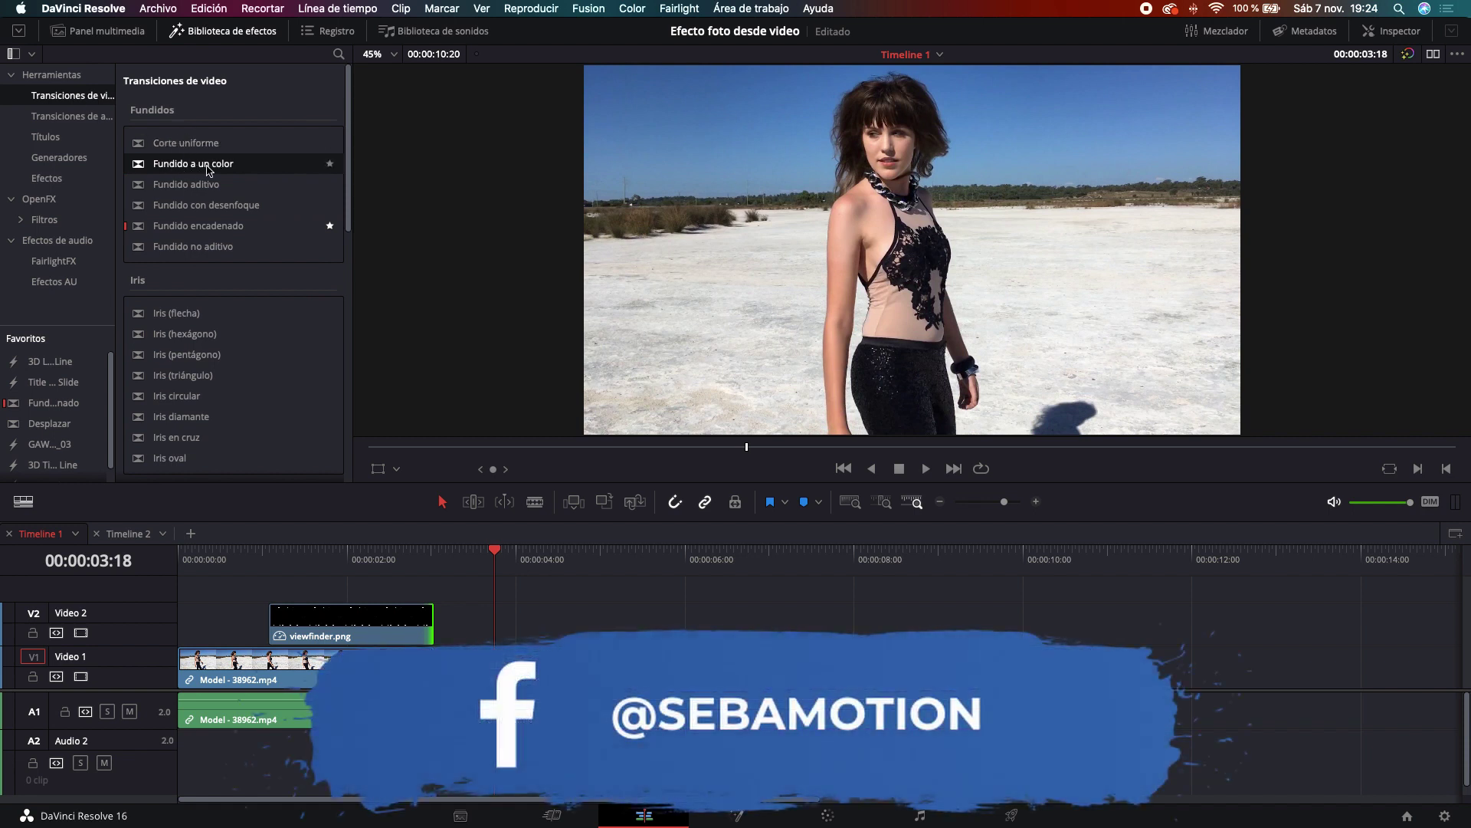
left_click_drag(208, 170, 430, 612)
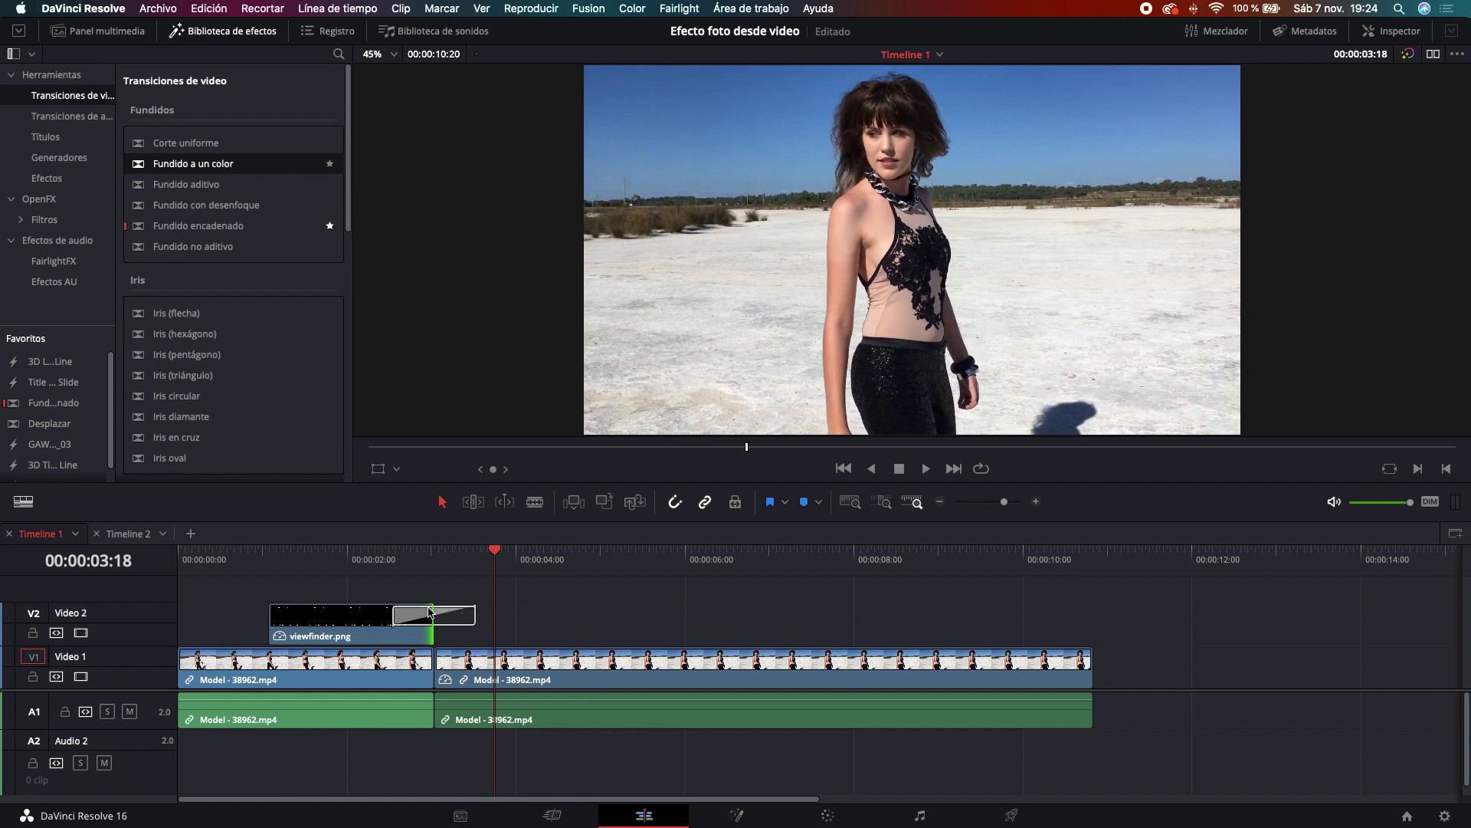
Step: Preview the overlay fade and shorten the transition to under a second
left_click_drag(495, 550, 211, 547)
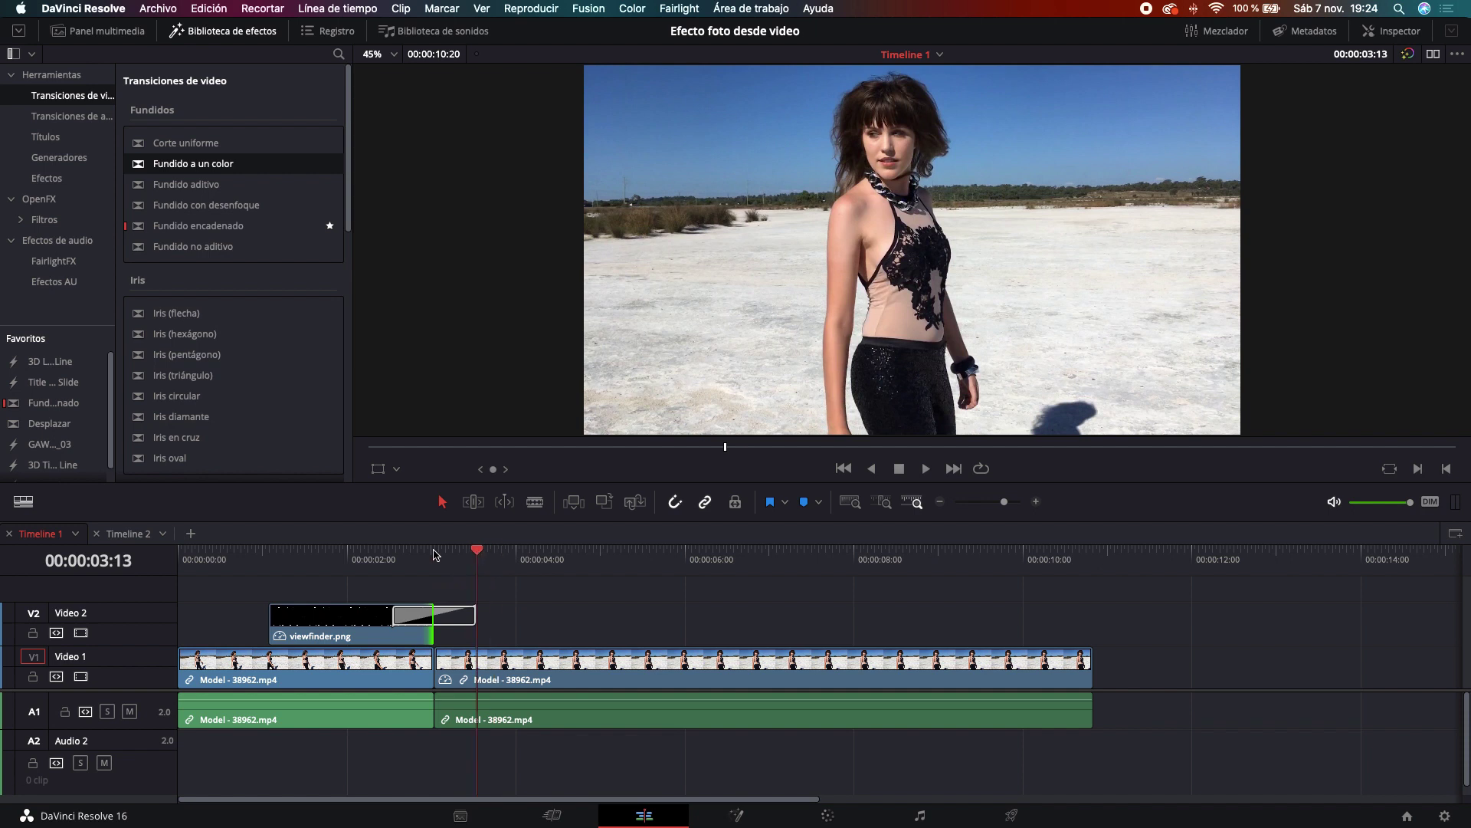
key("space")
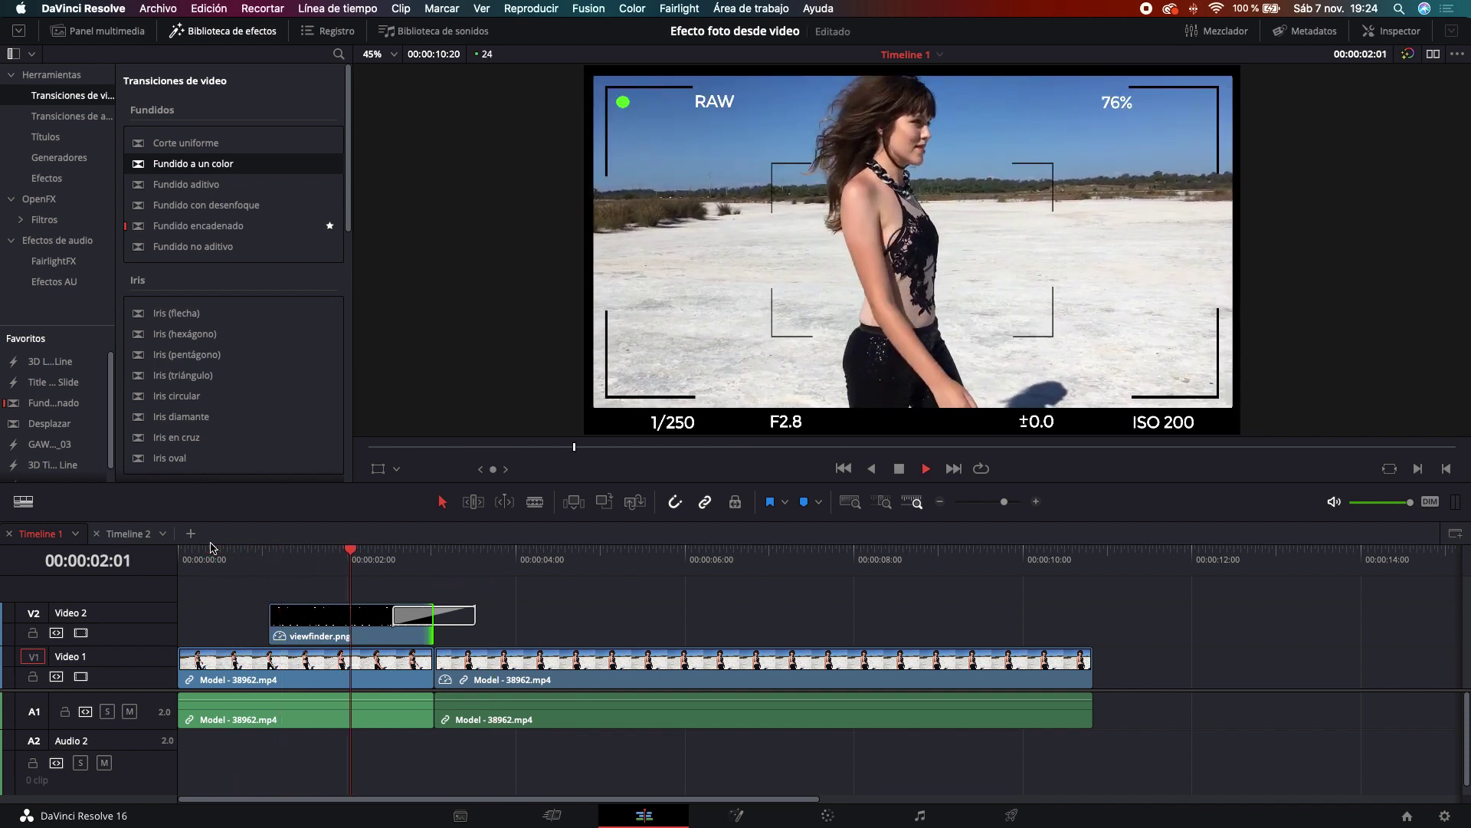
key("space")
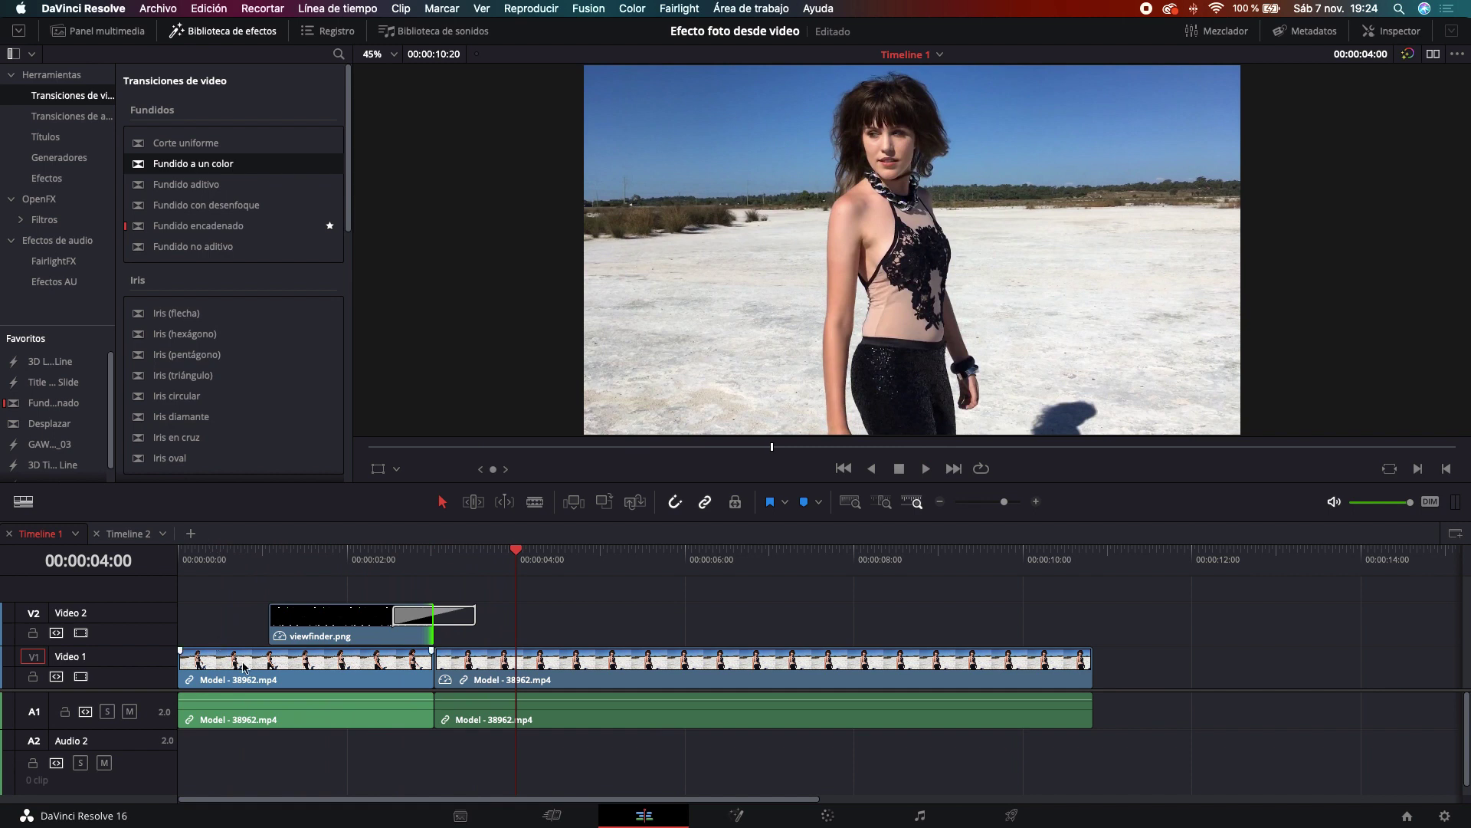
left_click(473, 614)
left_click_drag(473, 614, 465, 615)
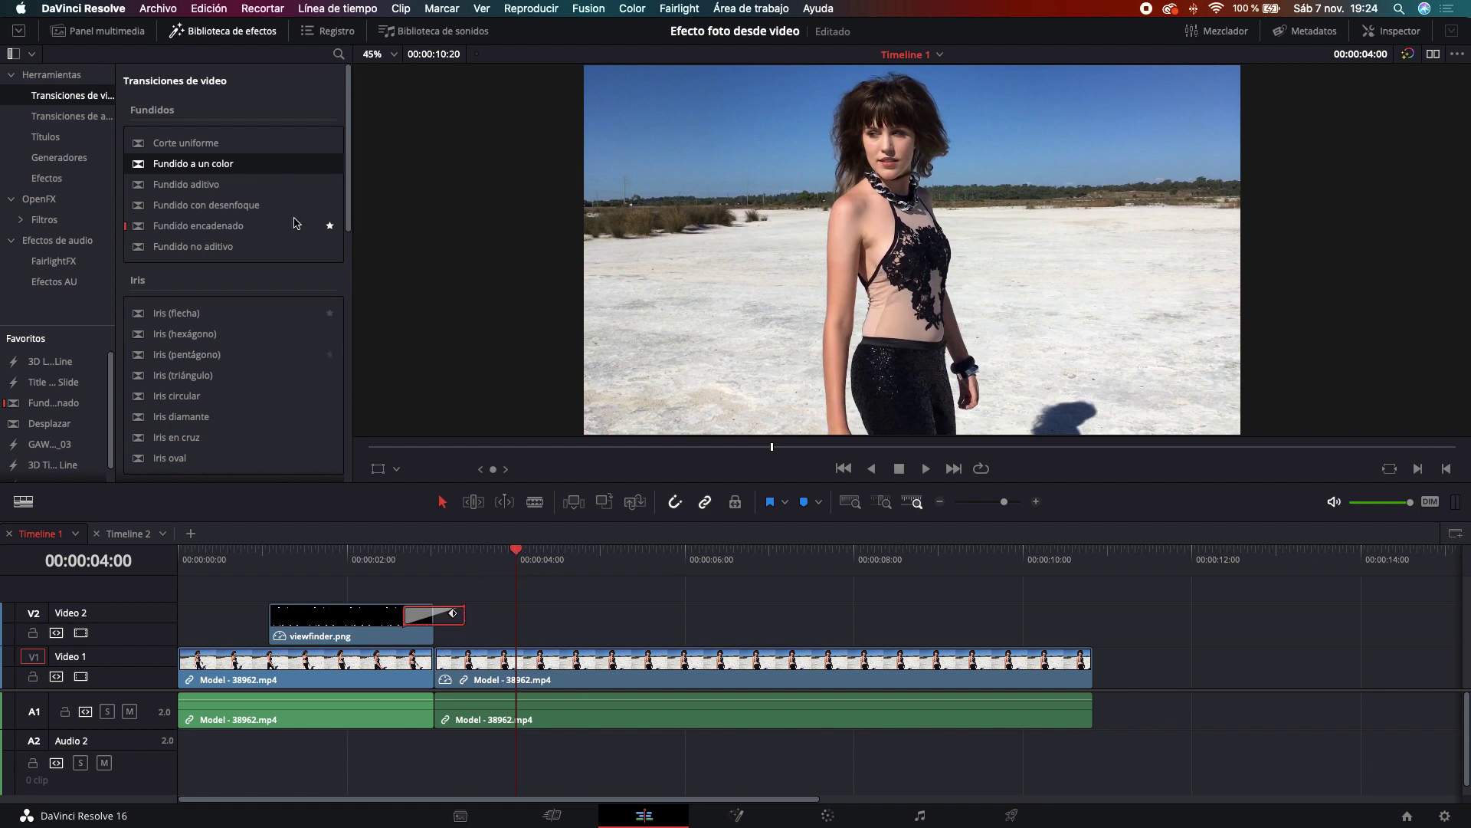
left_click(97, 31)
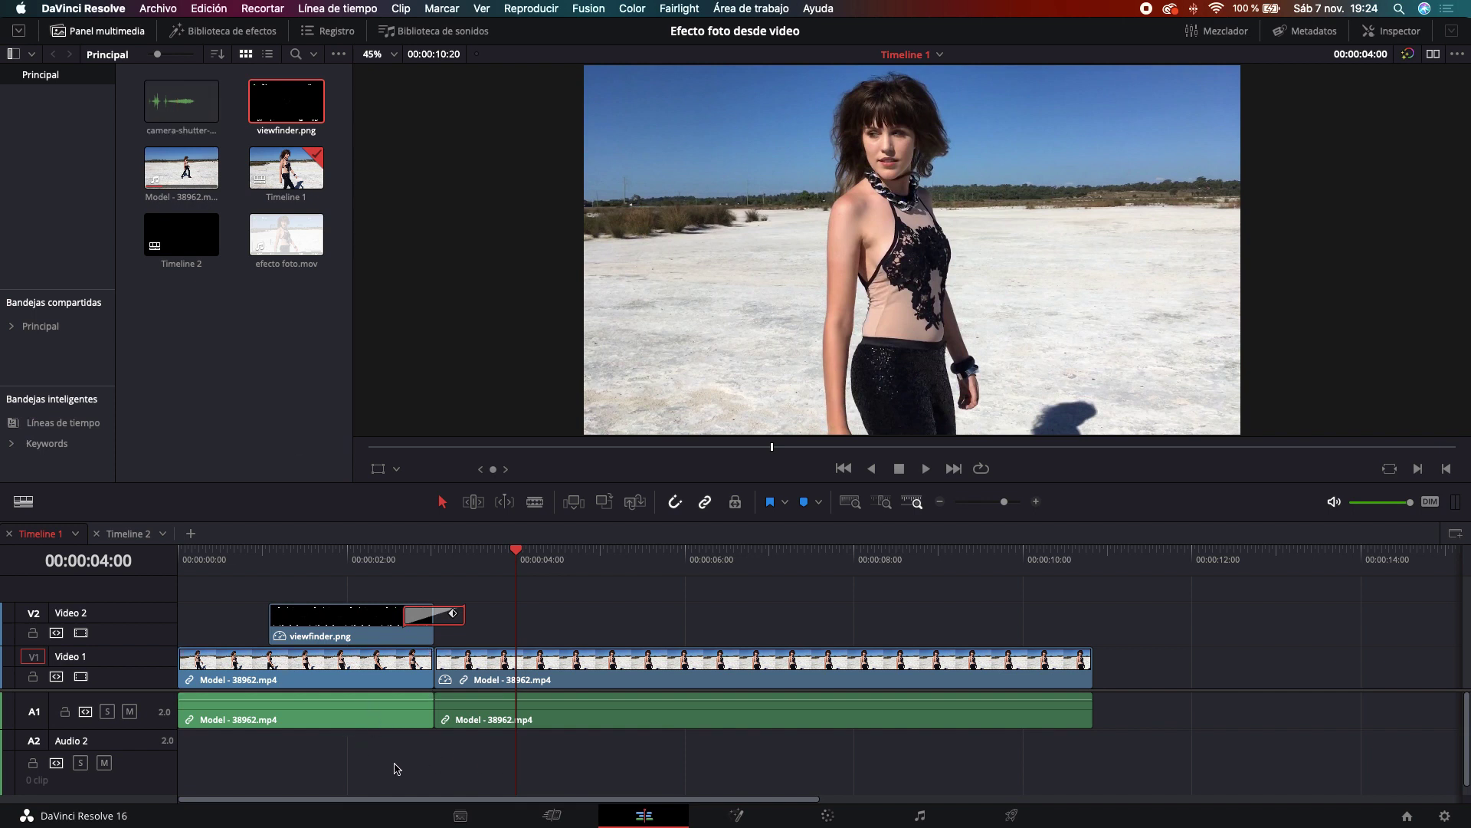
Step: Place the camera-shutter sound on Audio 2 at the freeze point and select the second Model clip
mouse_move(414, 714)
left_click(175, 111)
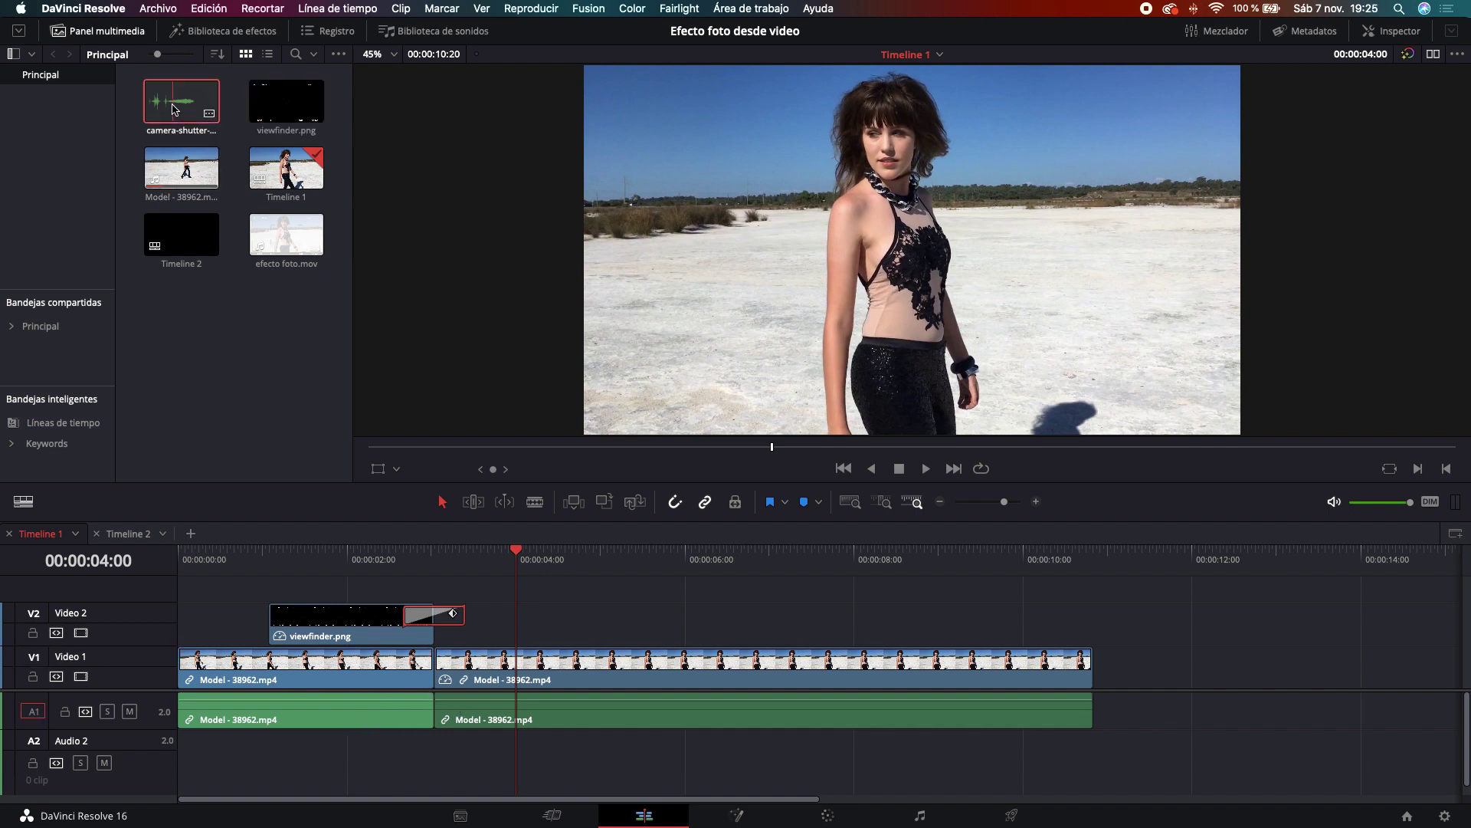
left_click_drag(175, 108, 184, 112)
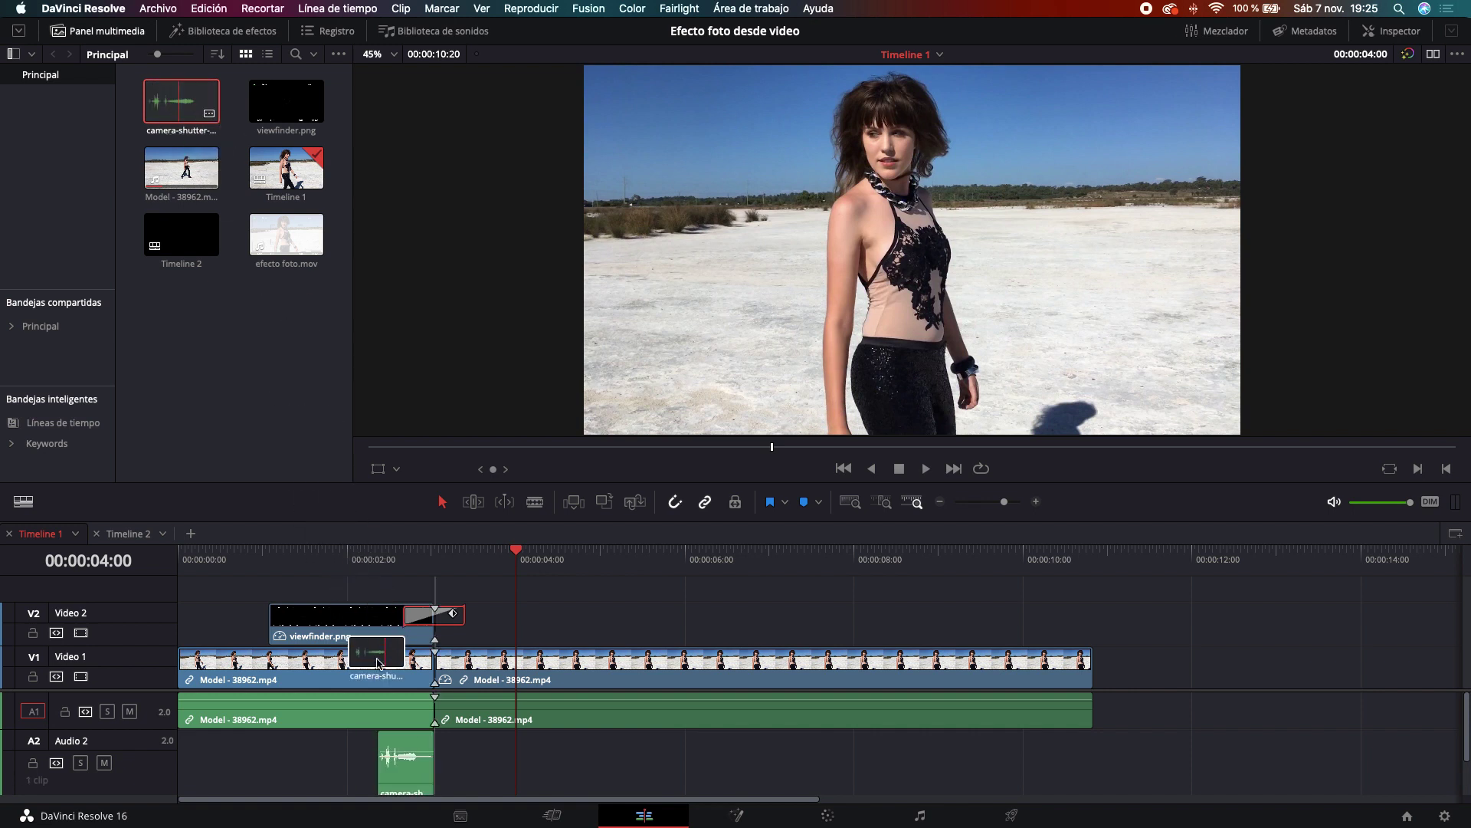
left_click_drag(184, 112, 417, 769)
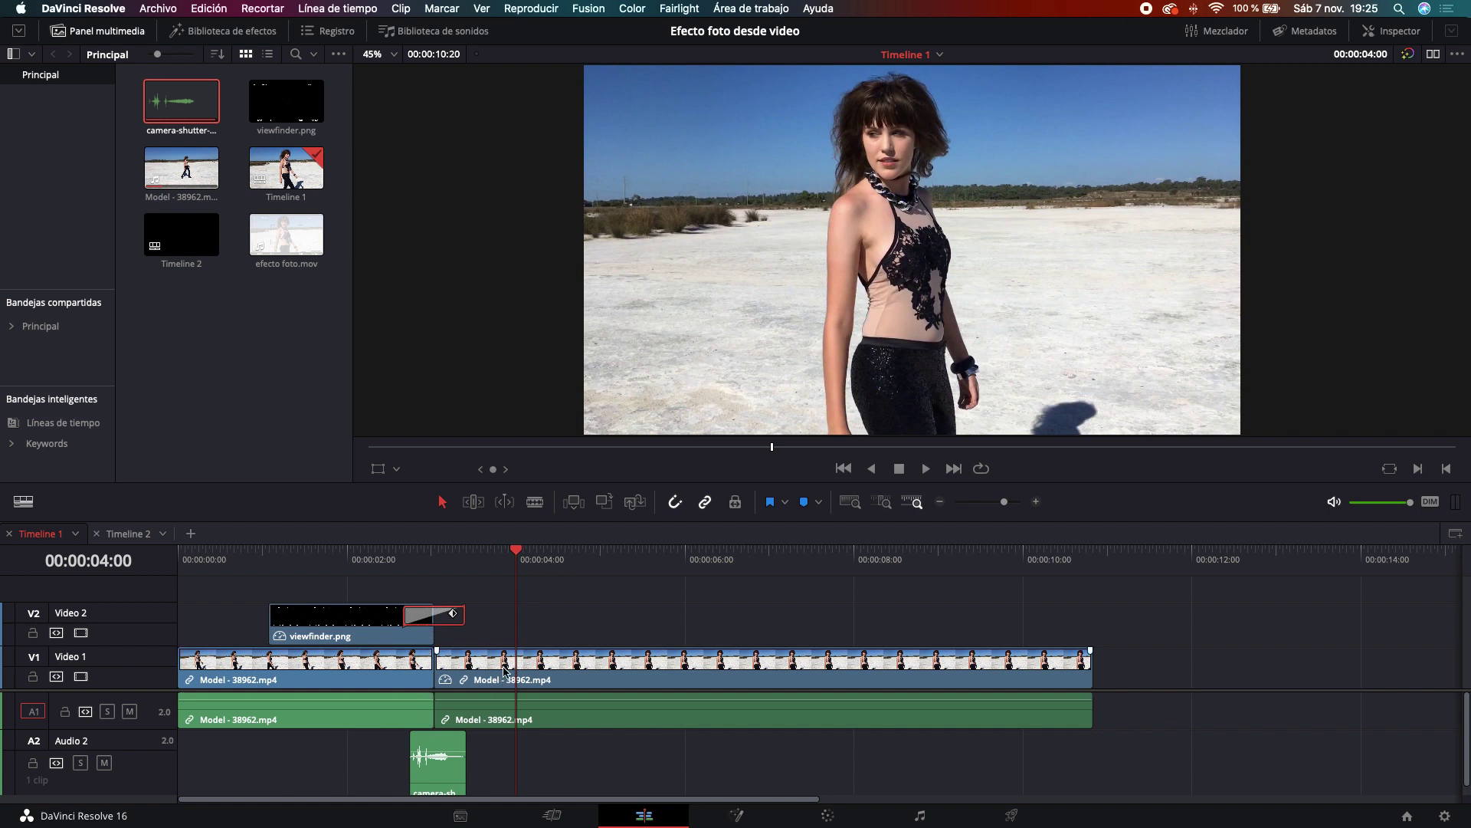
left_click(548, 567)
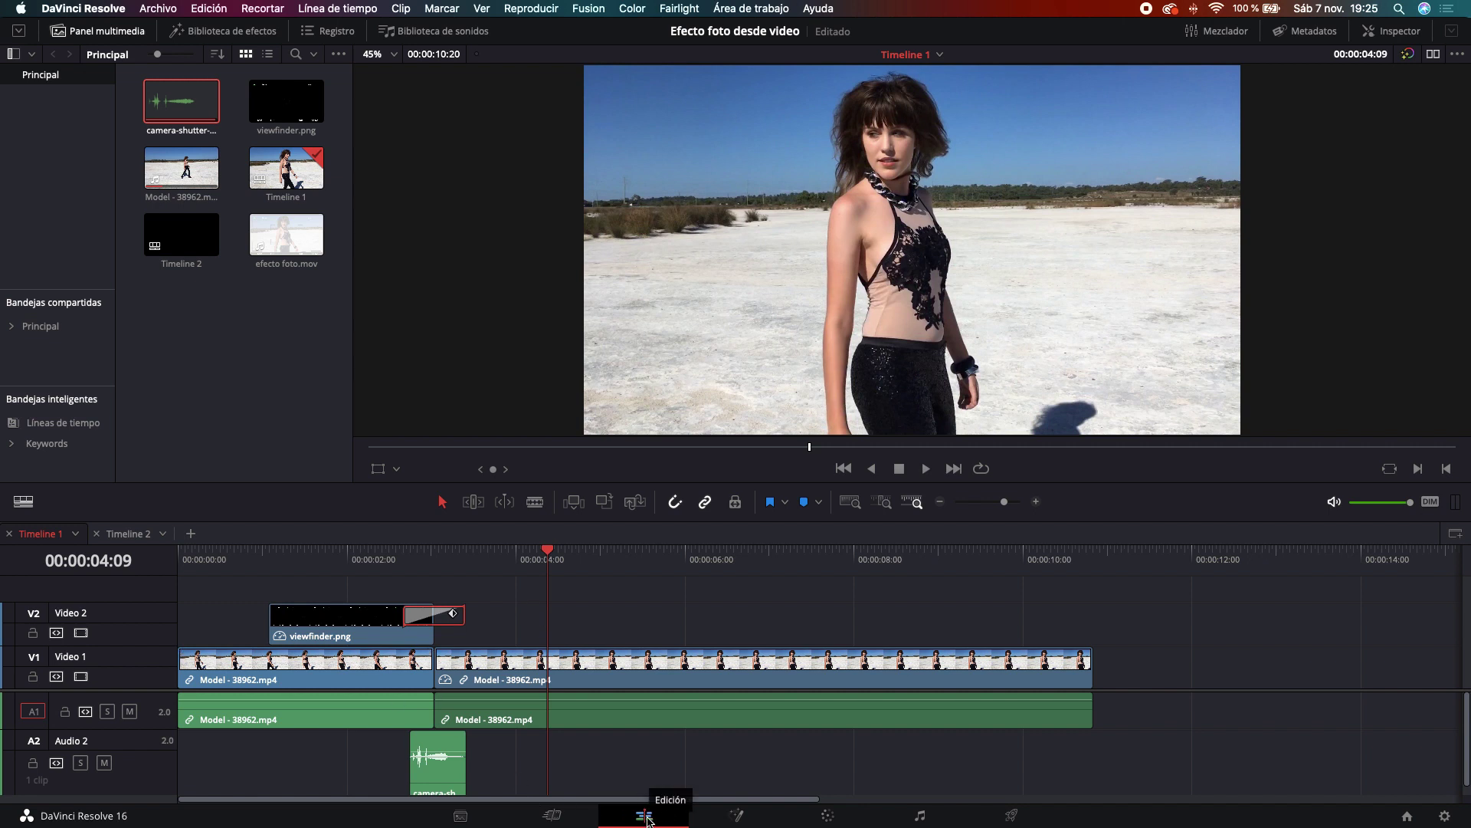
left_click(707, 673)
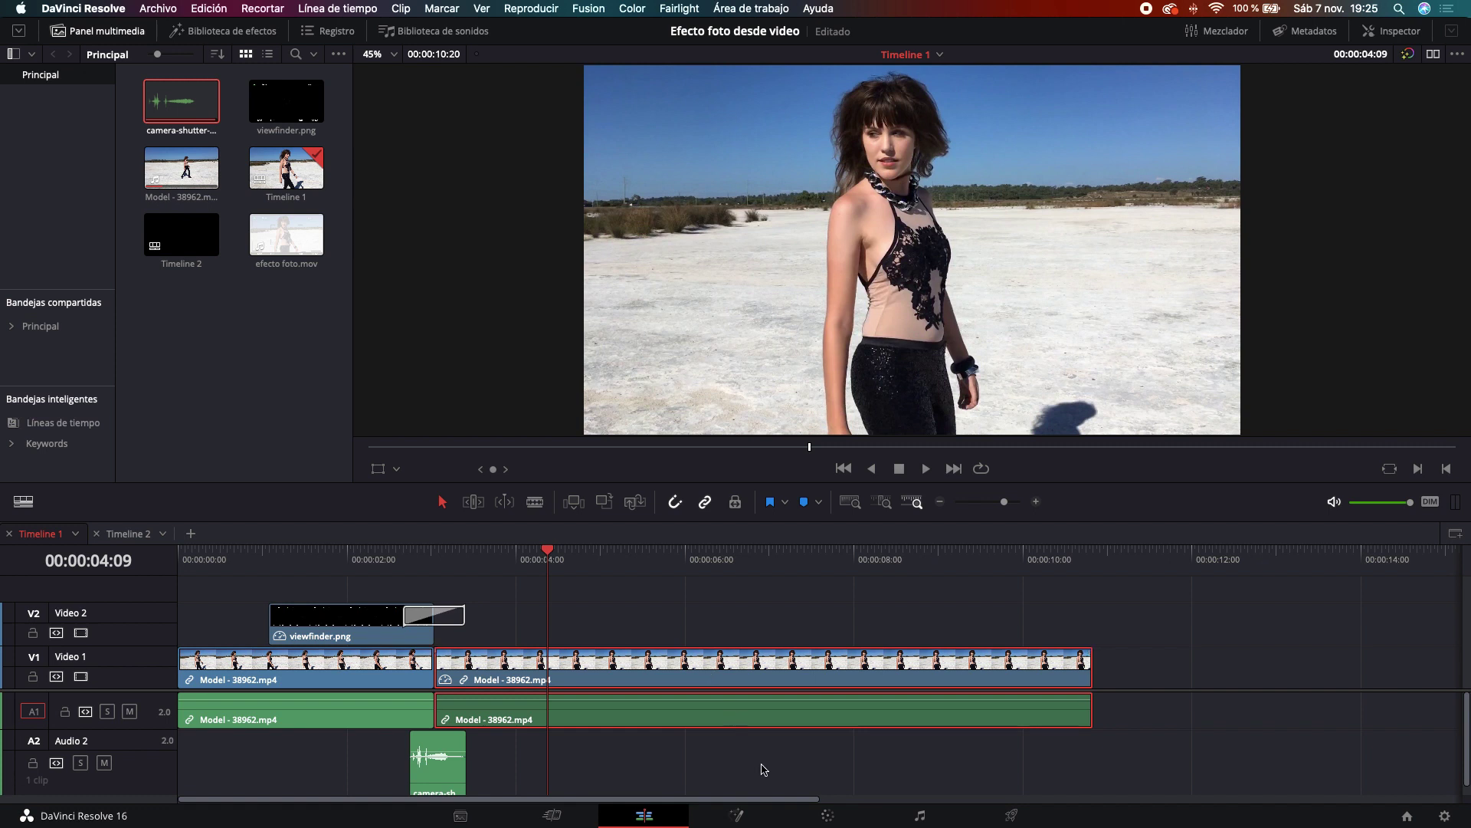
Step: Drop the freeze clip's Saturation to 0.00 on the Color page, then return to Edit
left_click(832, 814)
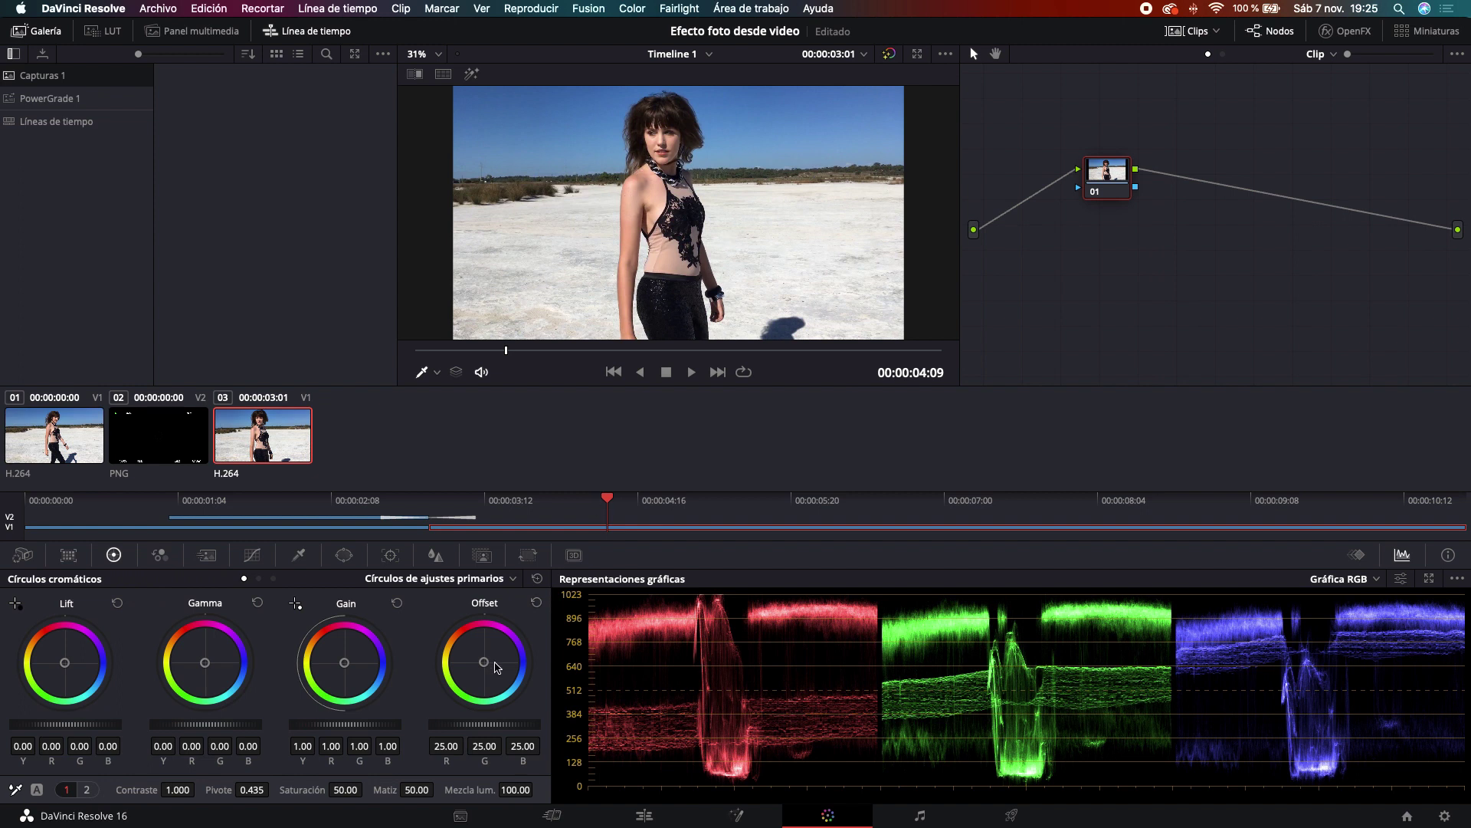
mouse_move(346, 789)
left_mouse_down()
mouse_move(367, 790)
mouse_move(322, 789)
left_mouse_up()
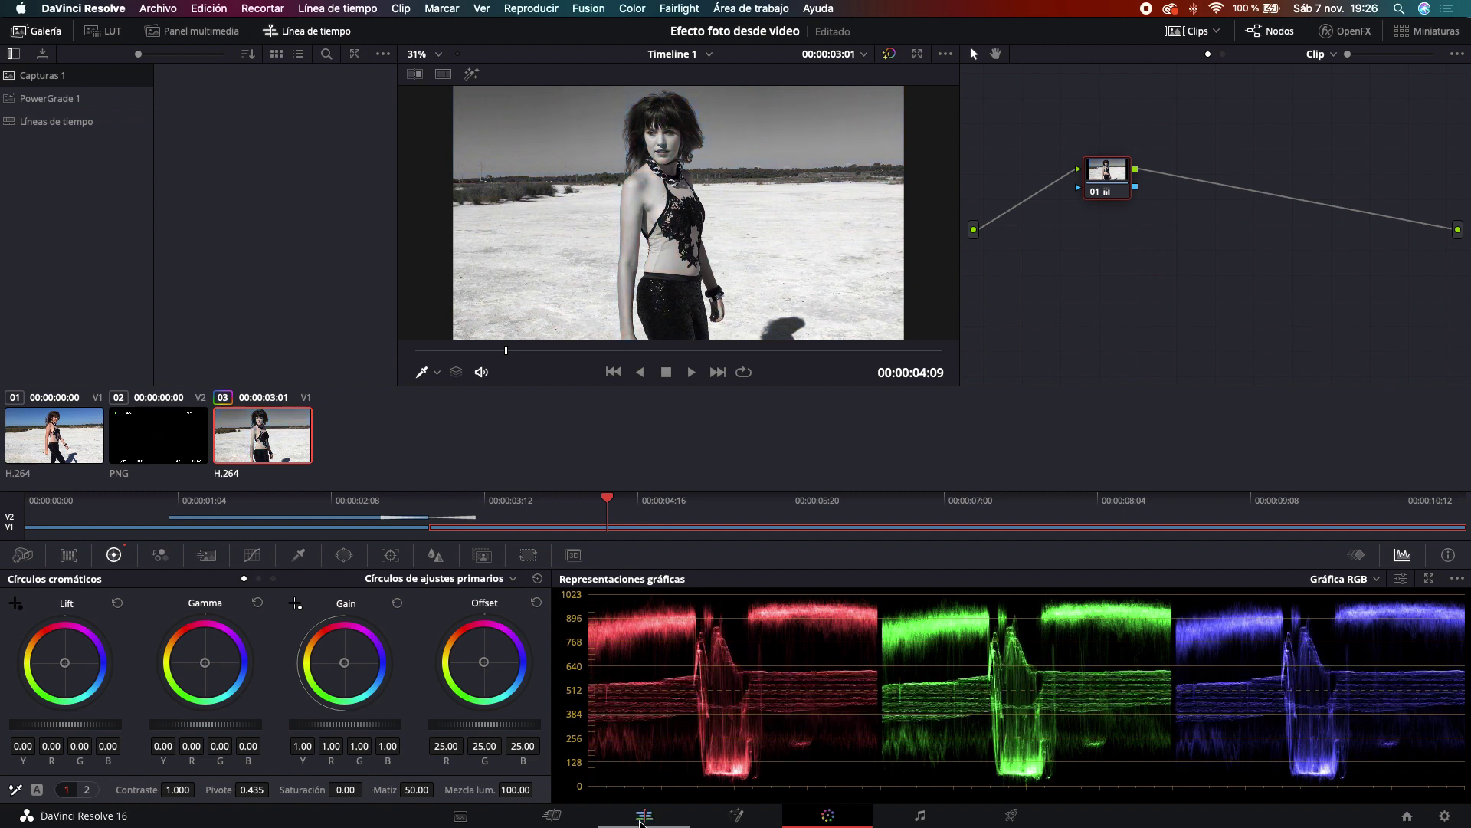
left_click(644, 815)
Step: Put the playhead on the frozen black-and-white clip and show its Transformación settings in the Inspector
left_click(526, 550)
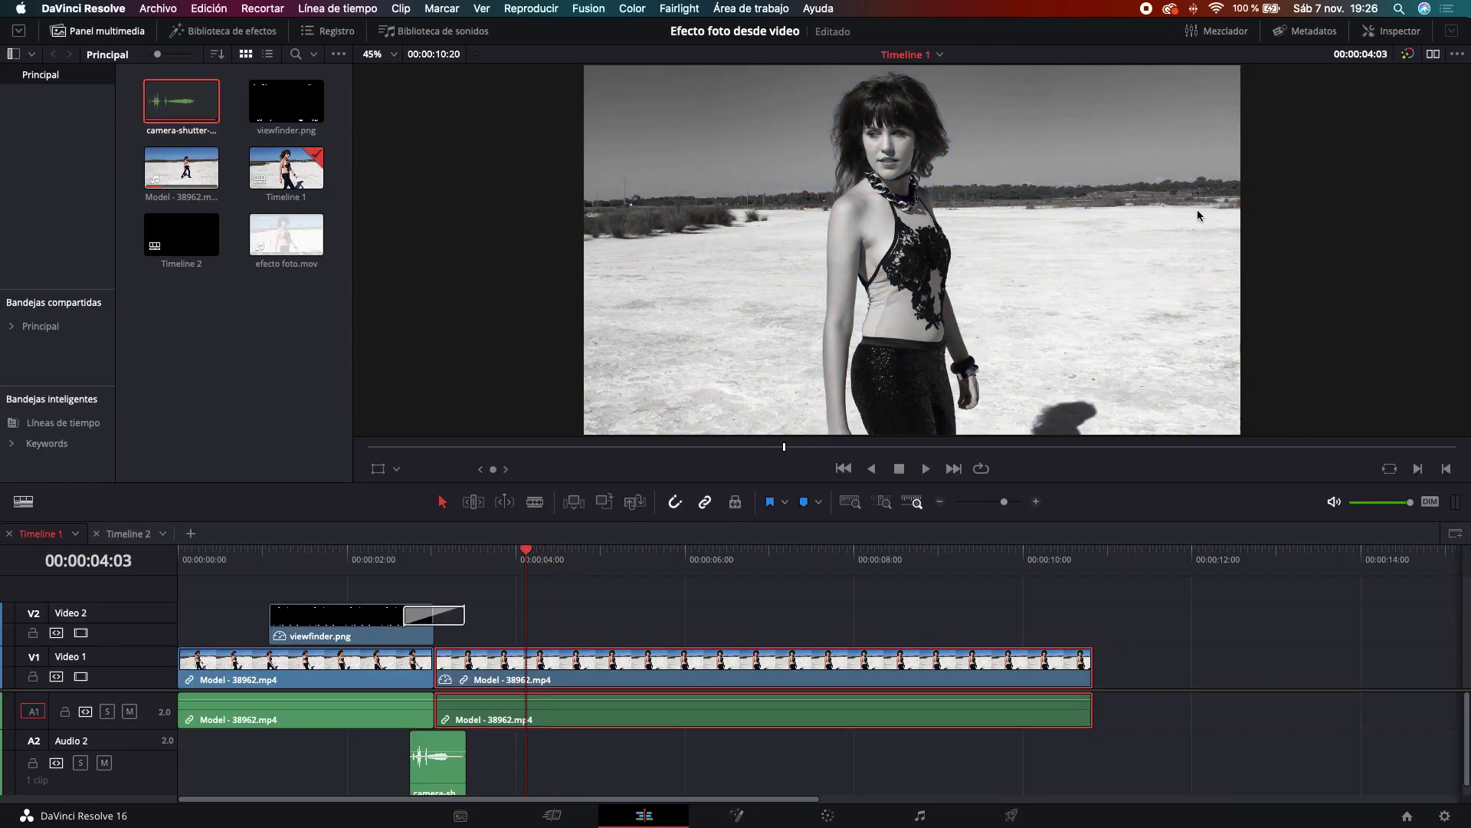
left_click(1389, 35)
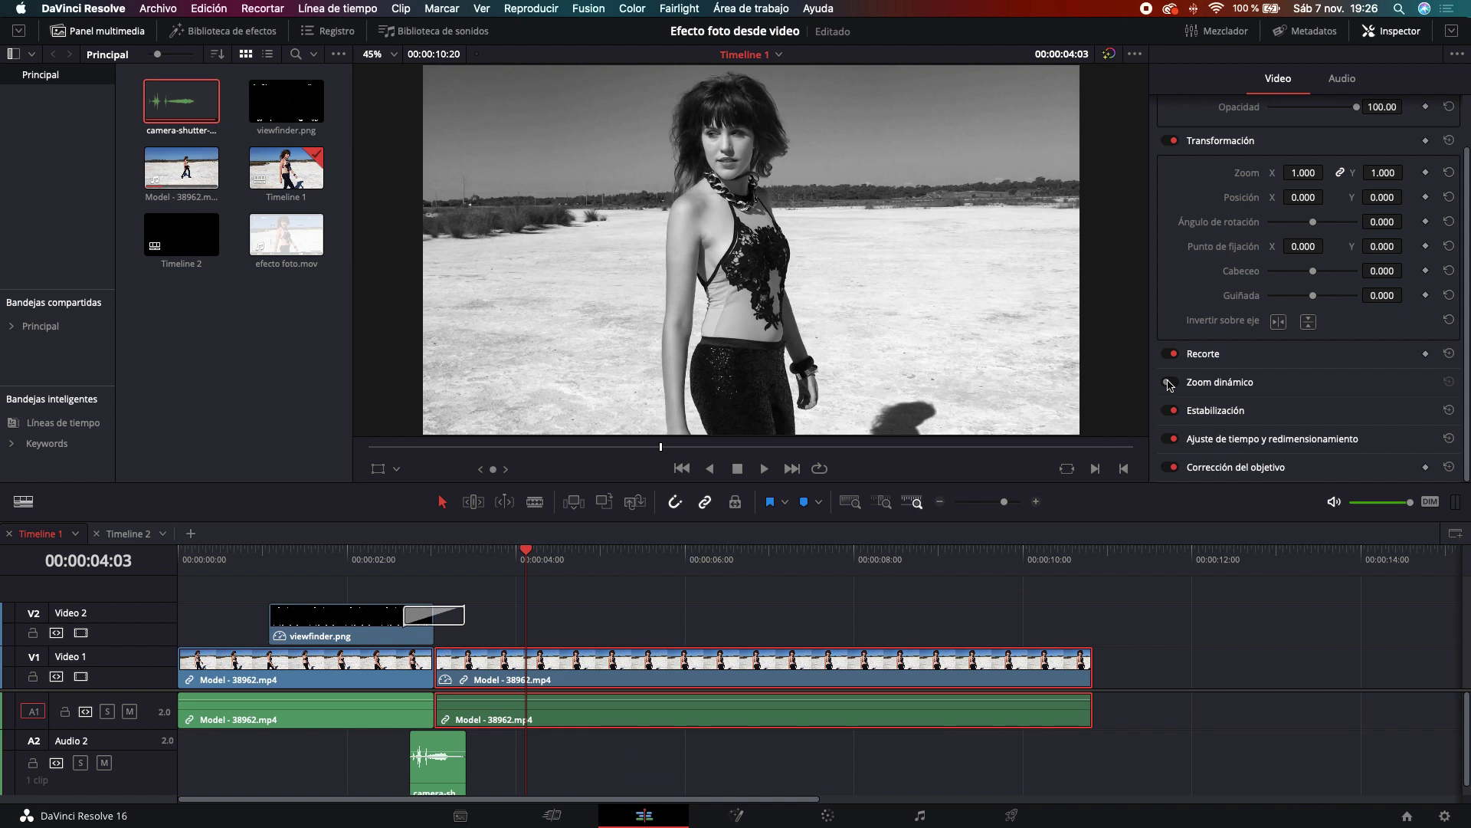
Step: Turn on Zoom dinámico for the still, then scrub back before the freeze and preview full screen
left_click(1169, 383)
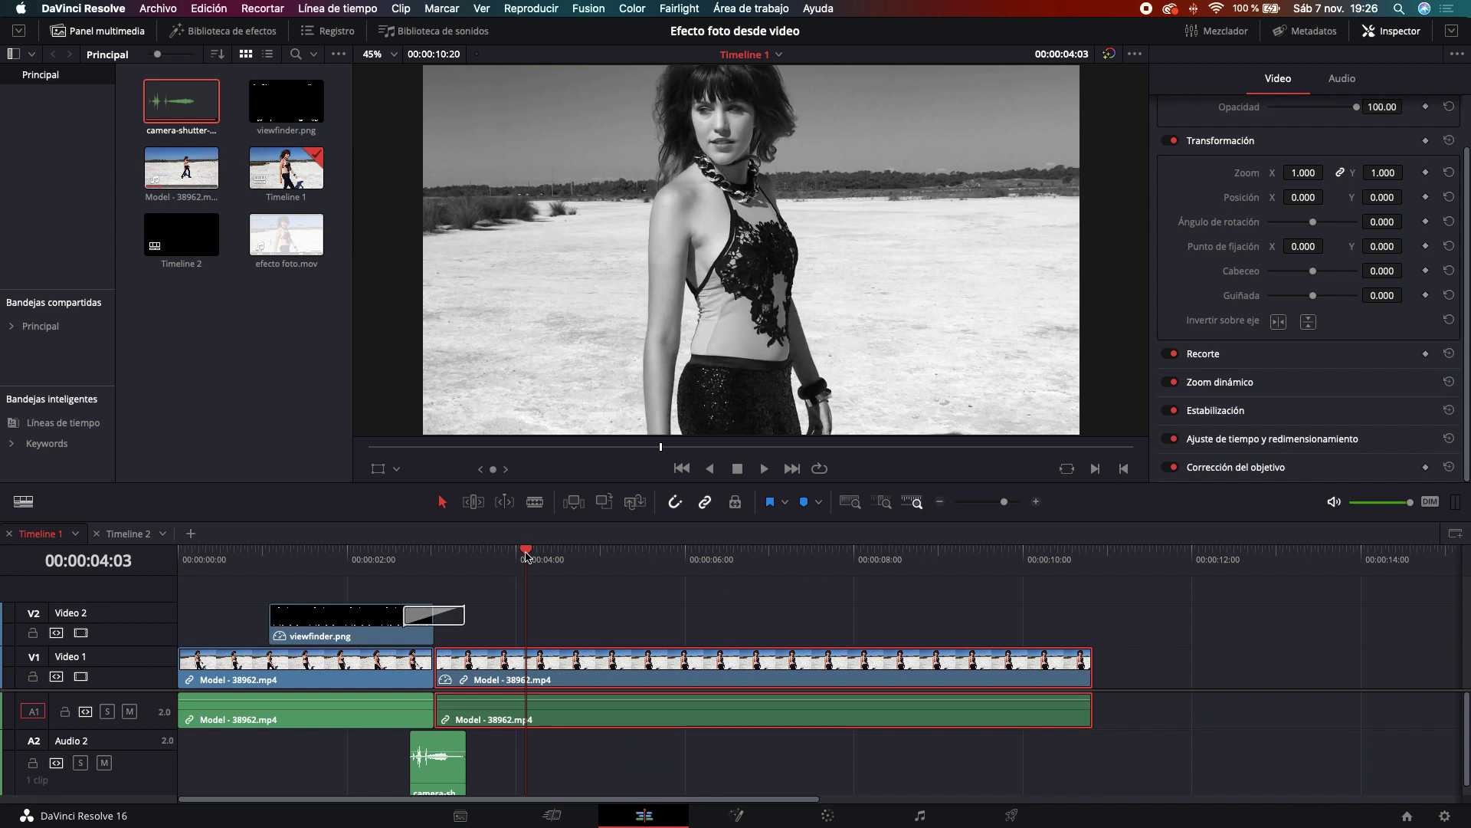
left_click_drag(526, 555, 469, 555)
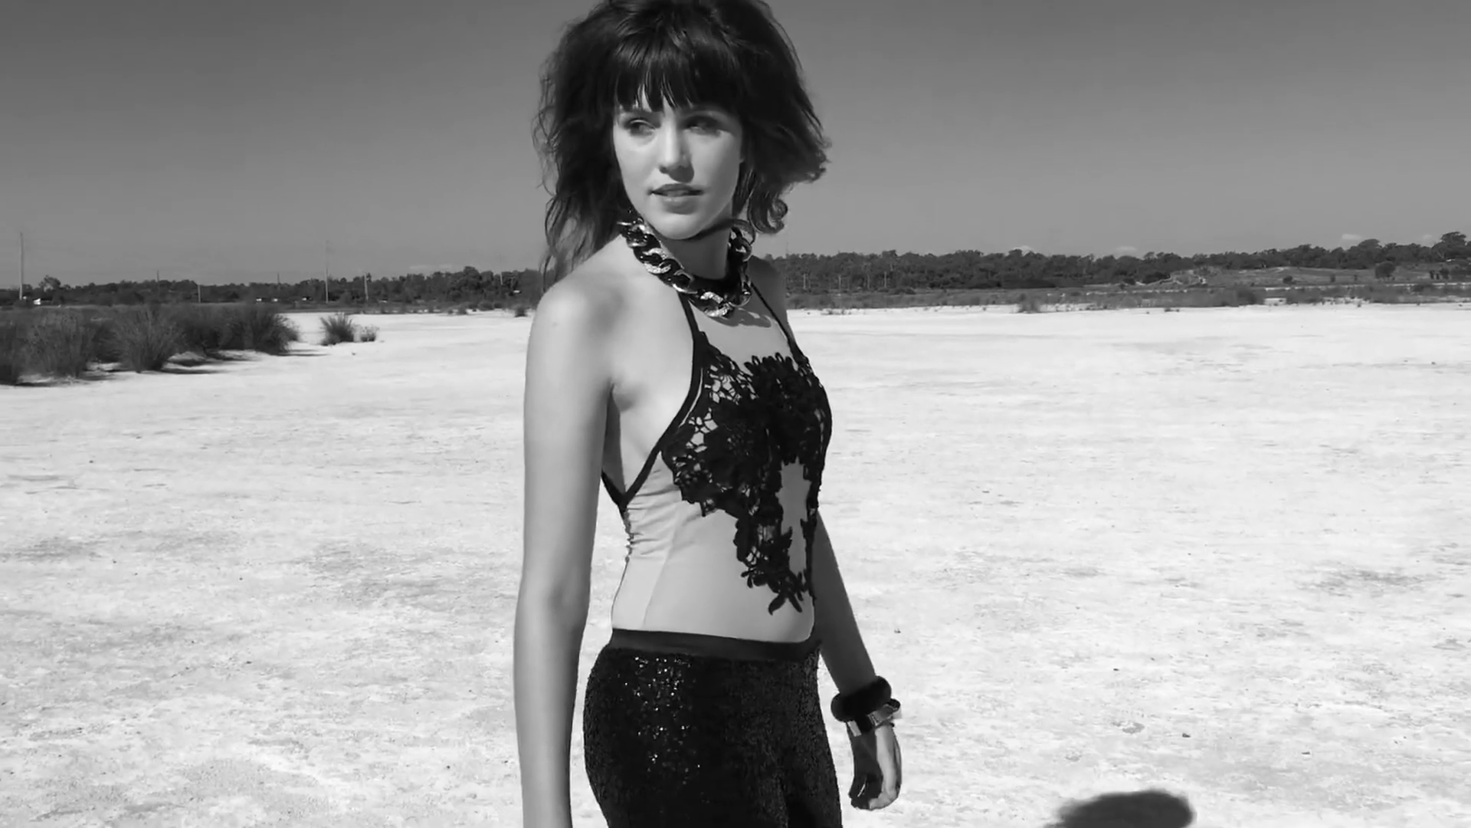
key("Escape")
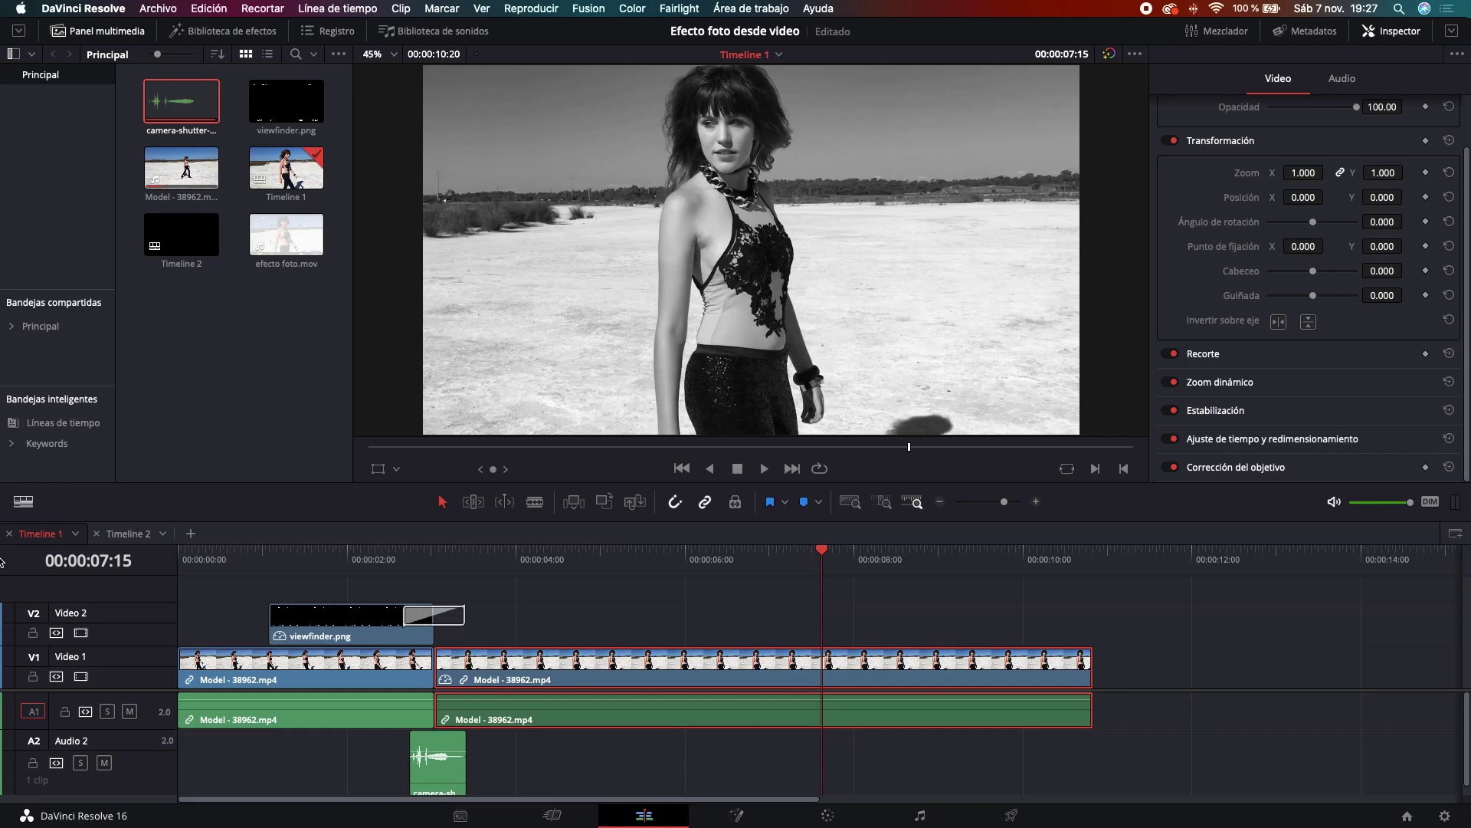